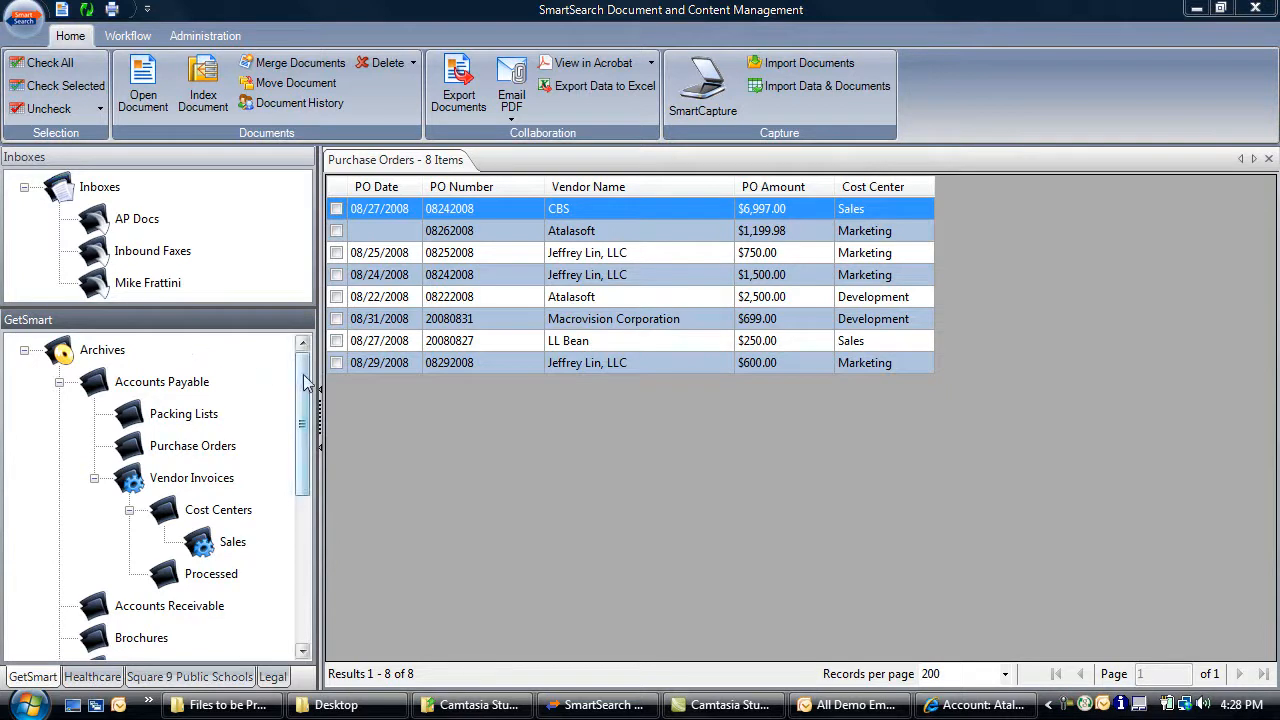
Browse the Human Resources archive listing in the tree
left_click_drag(302, 377, 301, 484)
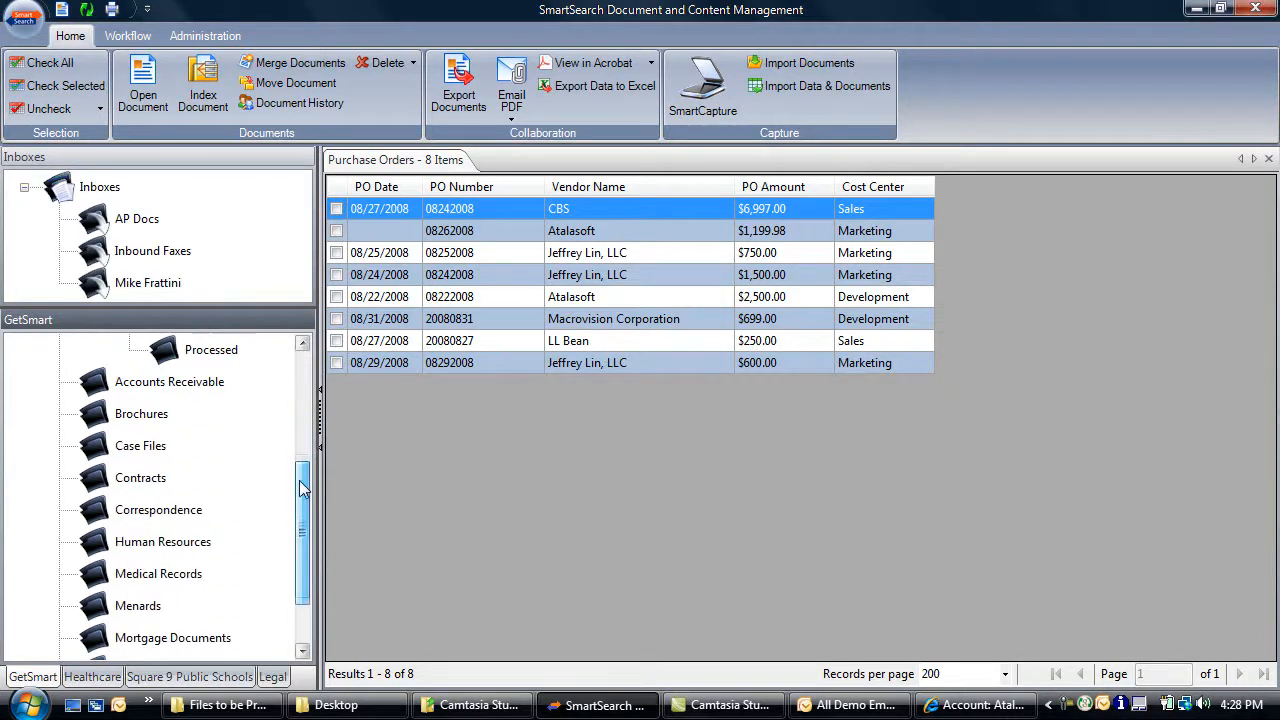
left_click(192, 546)
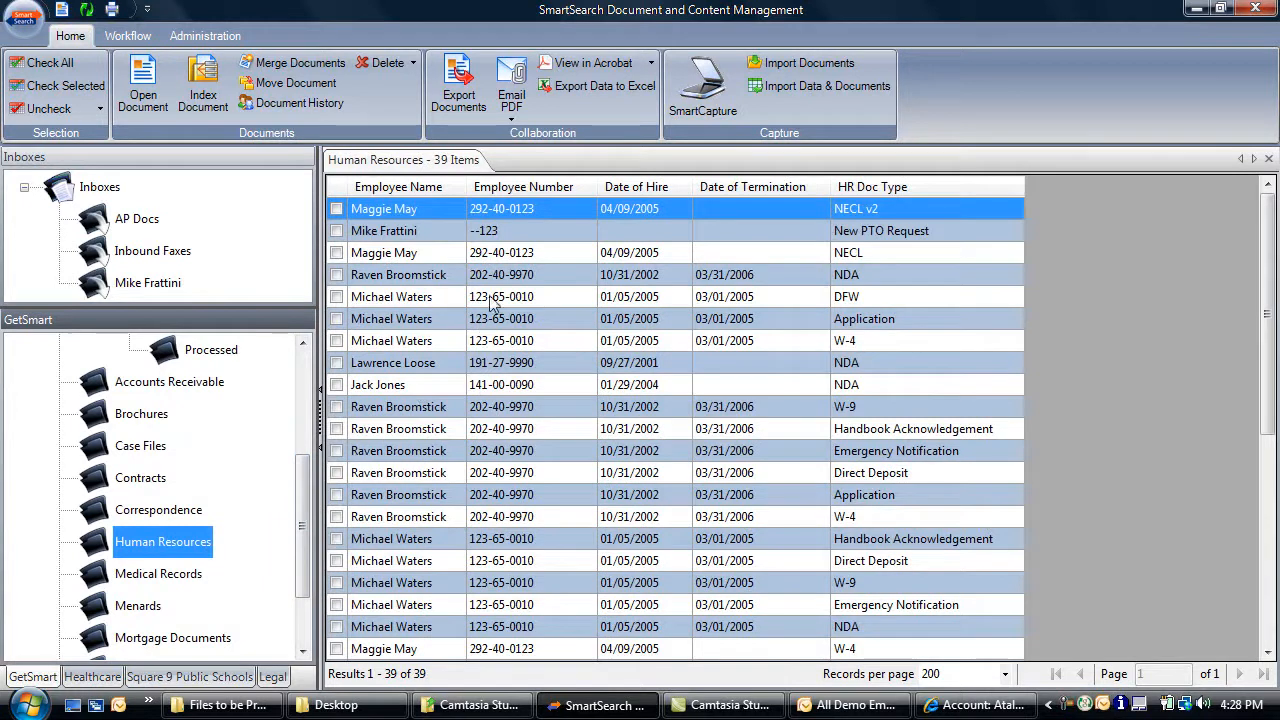
left_click_drag(301, 500, 316, 385)
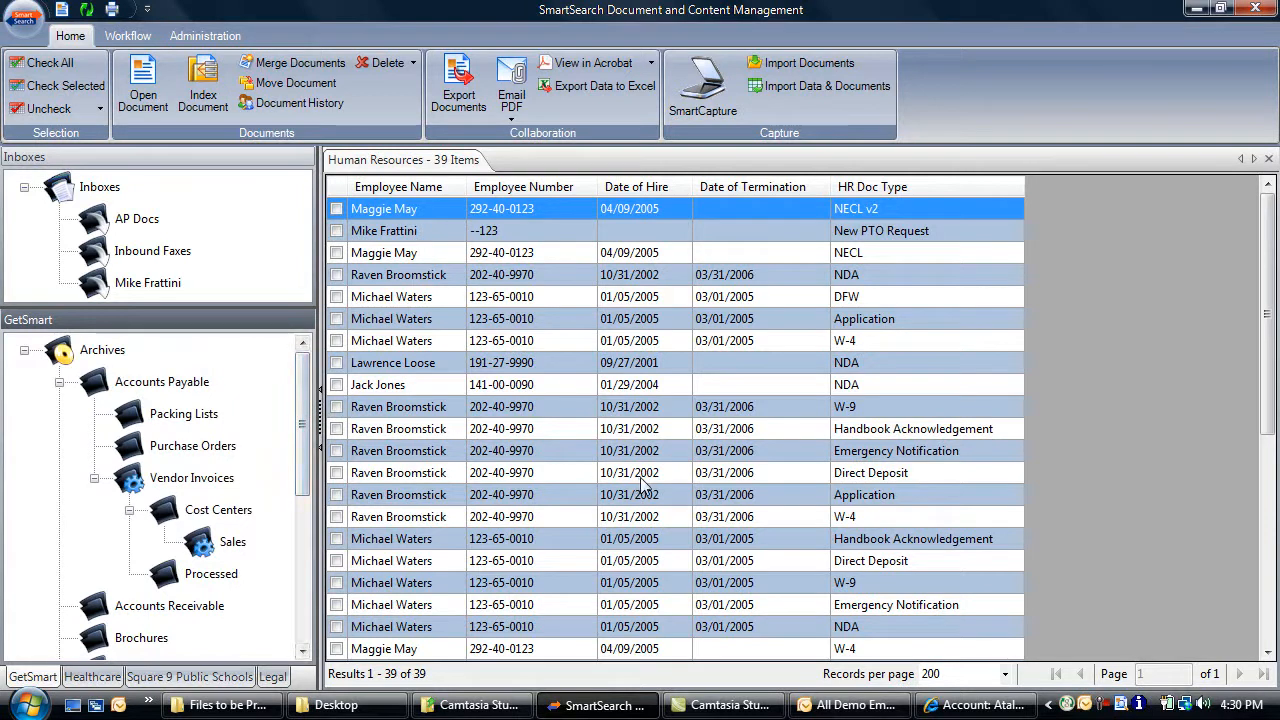
Bring the Files to be Processed folder over SmartSearch and select its three atalasoft PDFs
left_click(240, 705)
left_click_drag(742, 76, 806, 109)
left_click_drag(763, 338, 143, 290)
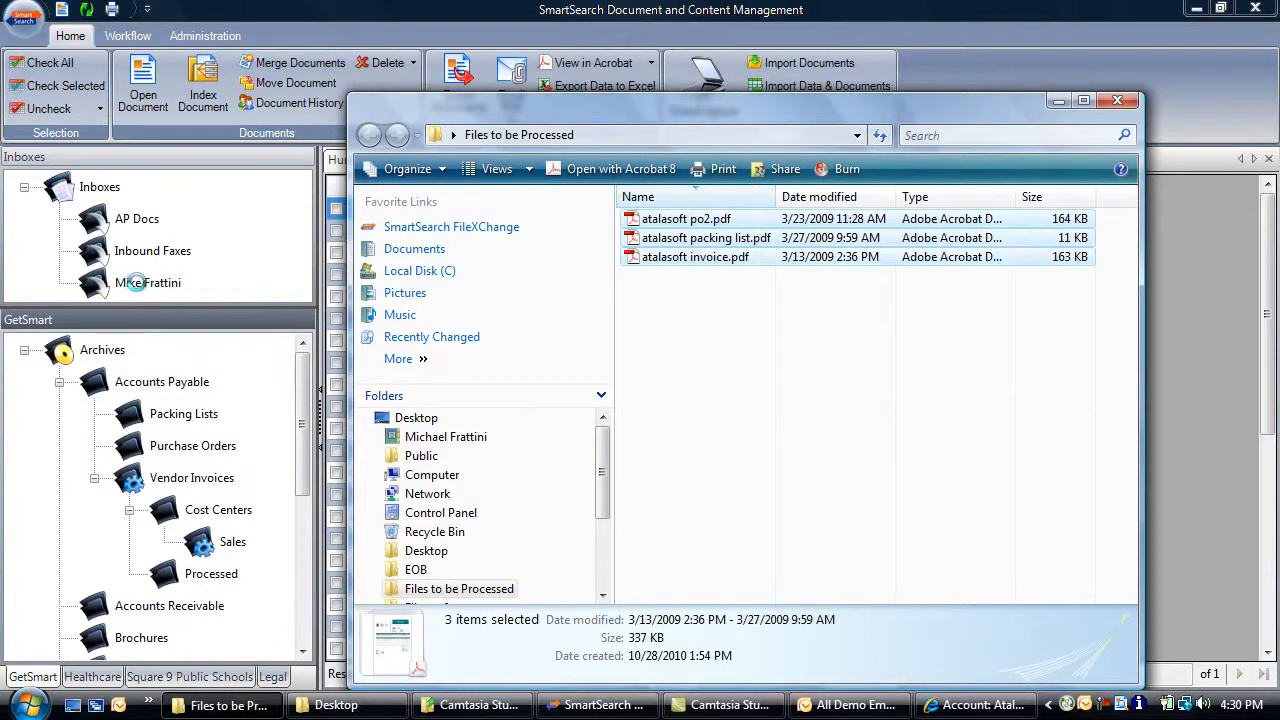
Drop atalasoft po2, packing list and invoice PDFs onto the personal inbox
left_click(143, 287)
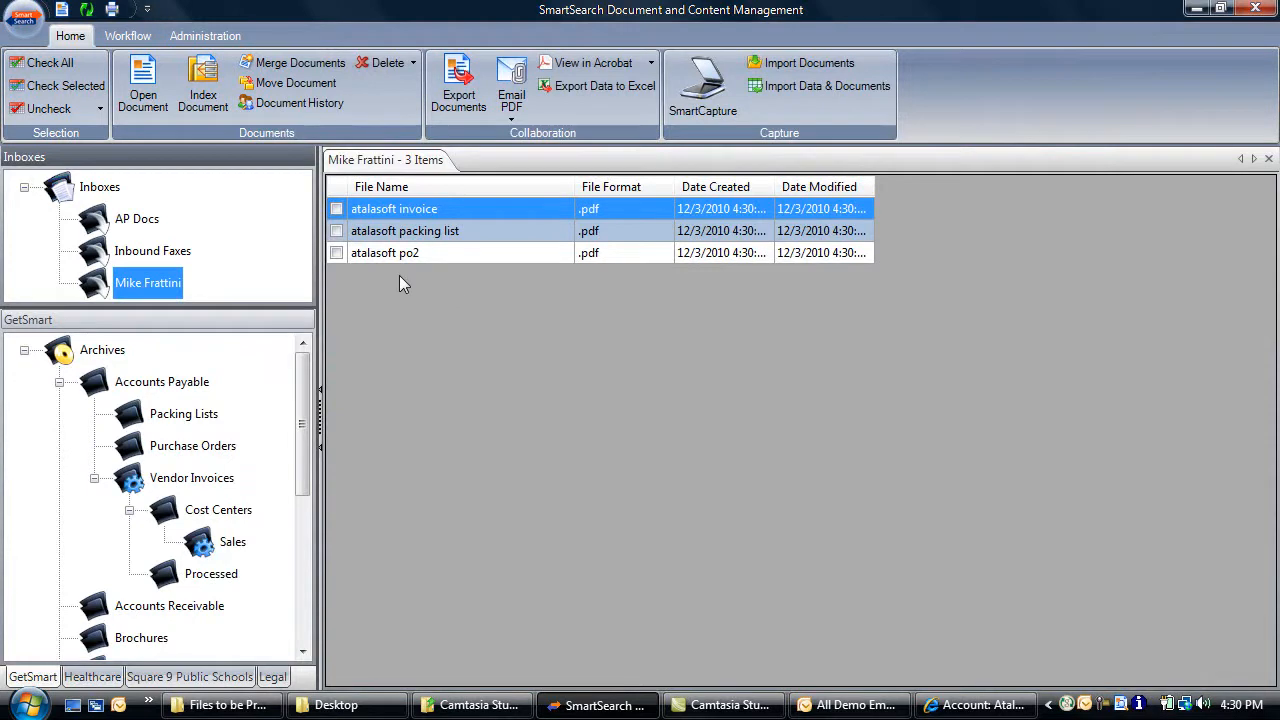
Sort the inbox by file name, mark all three PDFs, and index them into Purchase Orders
left_click(411, 185)
left_click(336, 209)
left_click(336, 231)
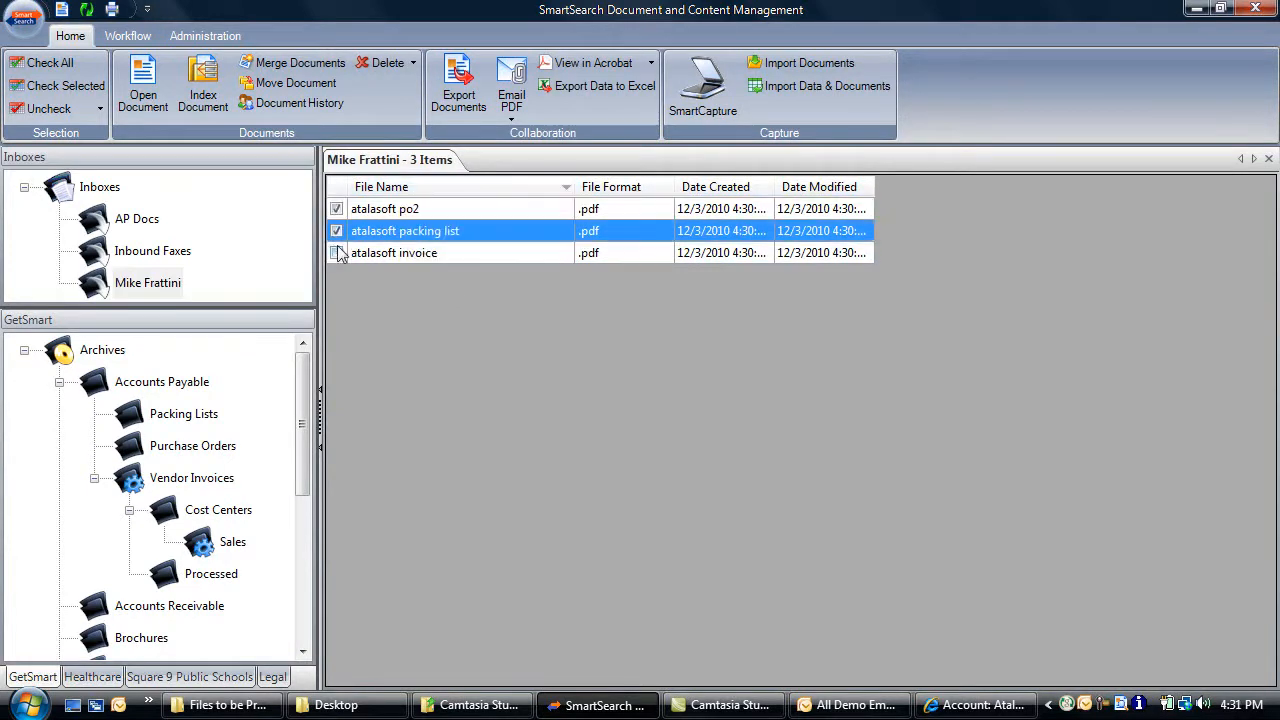
left_click(336, 253)
left_click(219, 107)
left_click(506, 231)
left_click(618, 296)
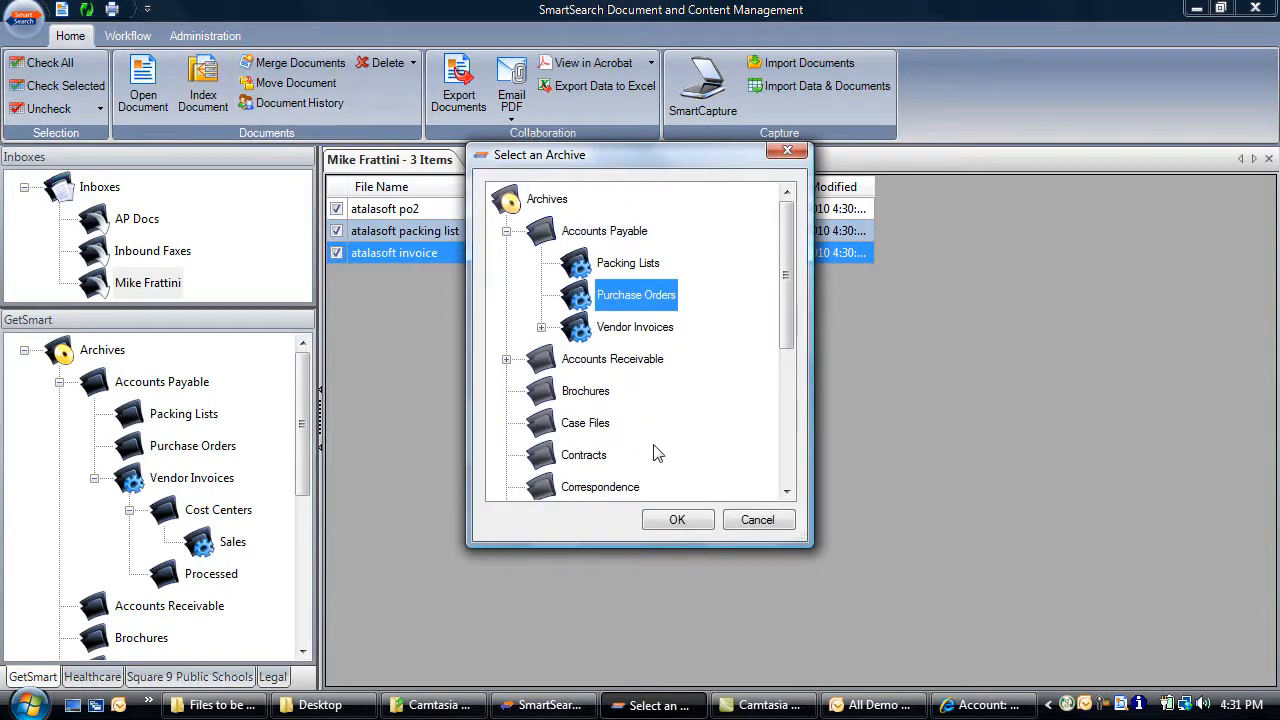
left_click(677, 520)
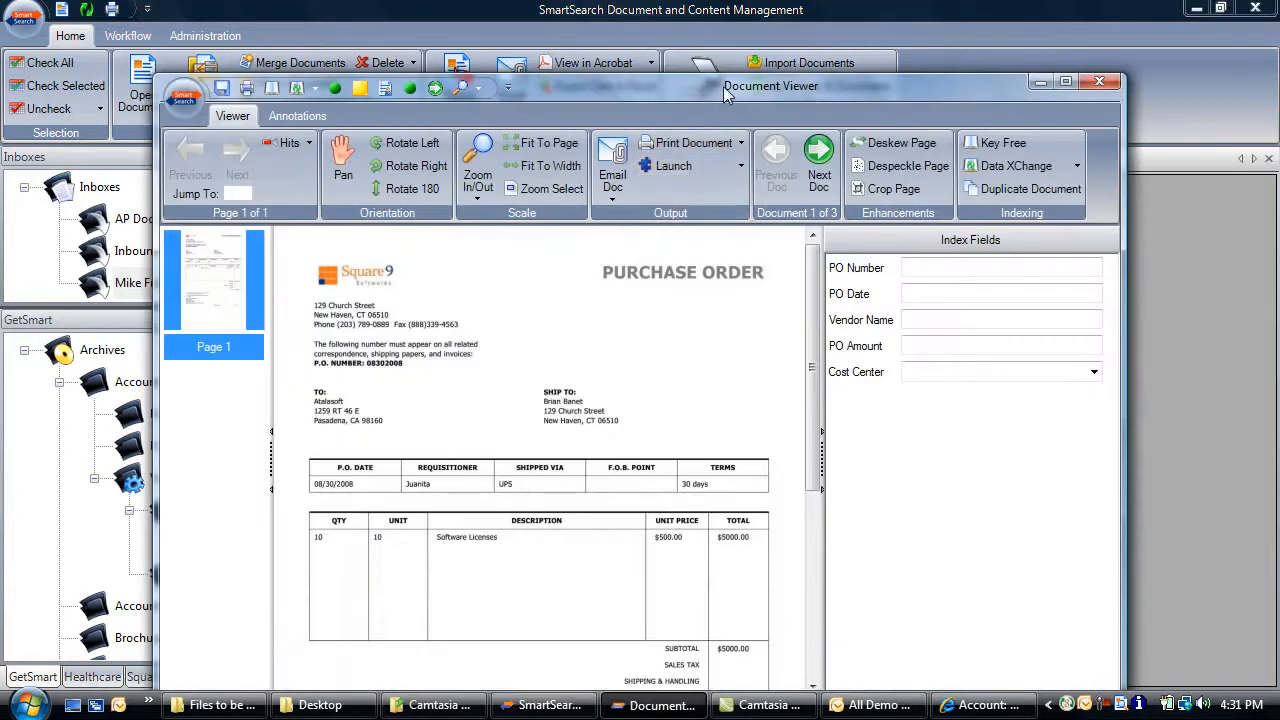
Capture PO 08302008, date 08/30/2008, vendor Atalasoft, $5000.00, and set cost center Sales
double_click(731, 89)
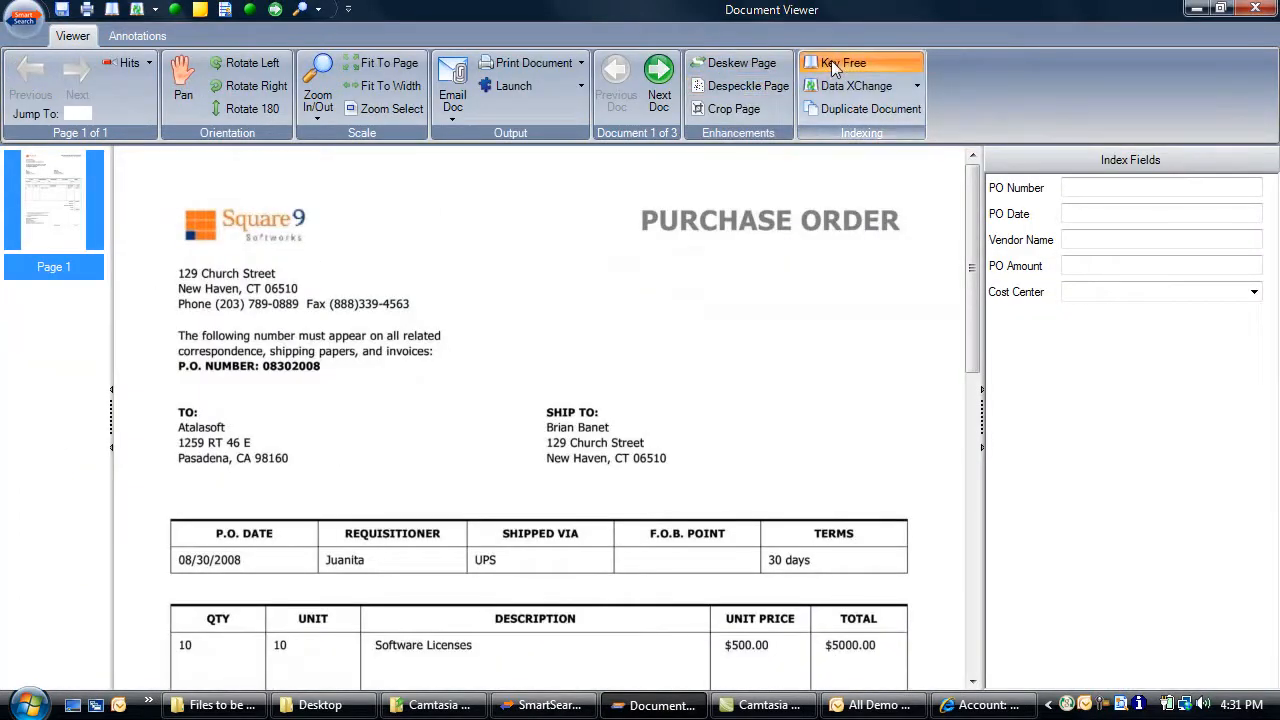
left_click(831, 62)
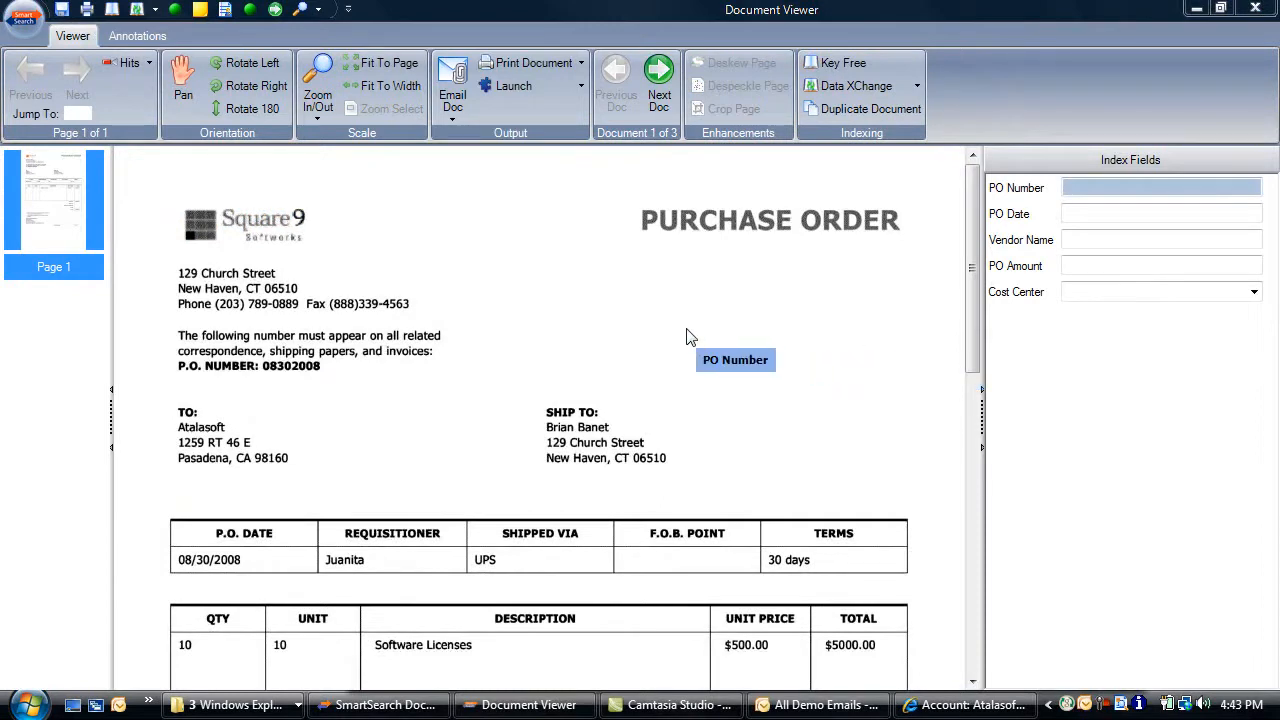
left_click(293, 368)
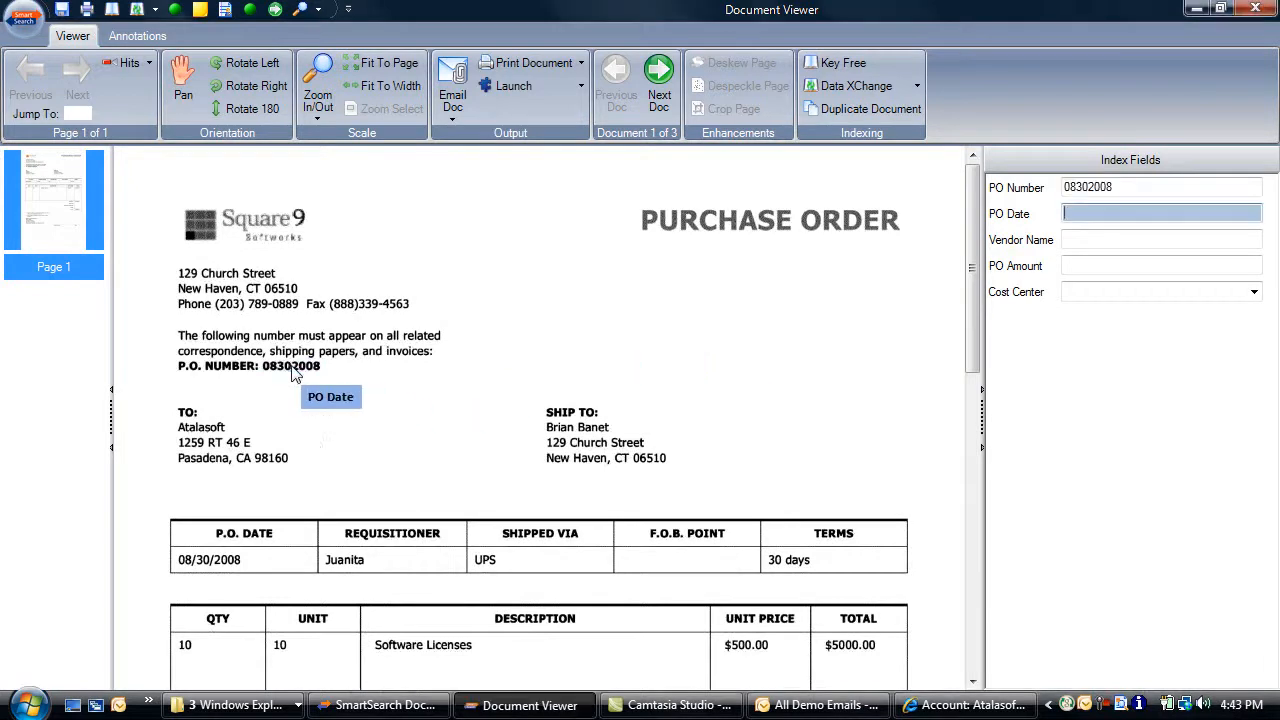
left_click(214, 565)
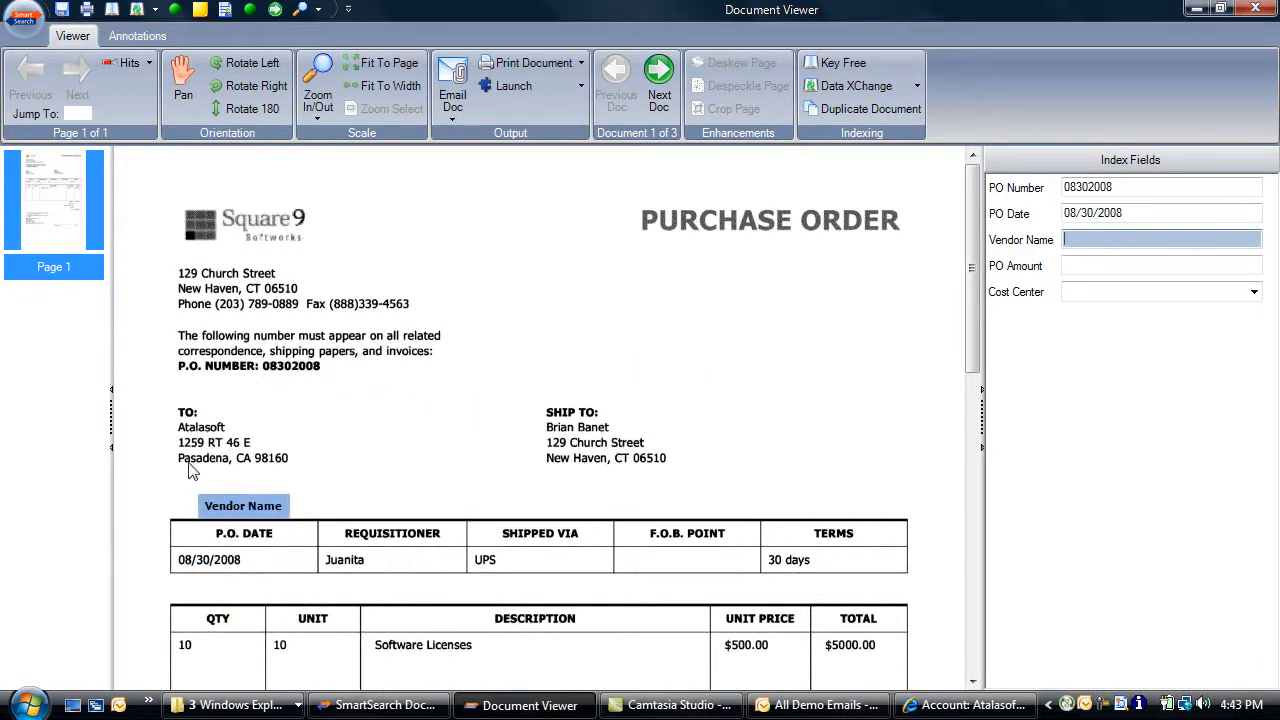
left_click(203, 428)
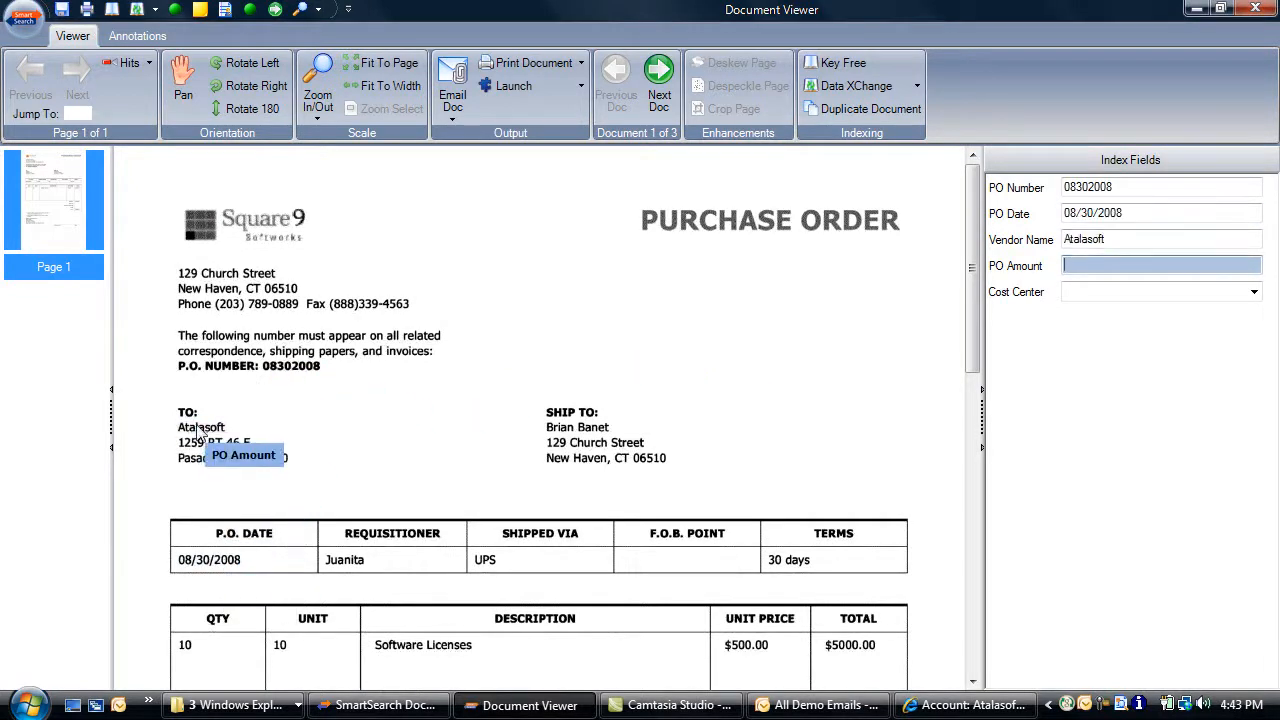
left_click(850, 645)
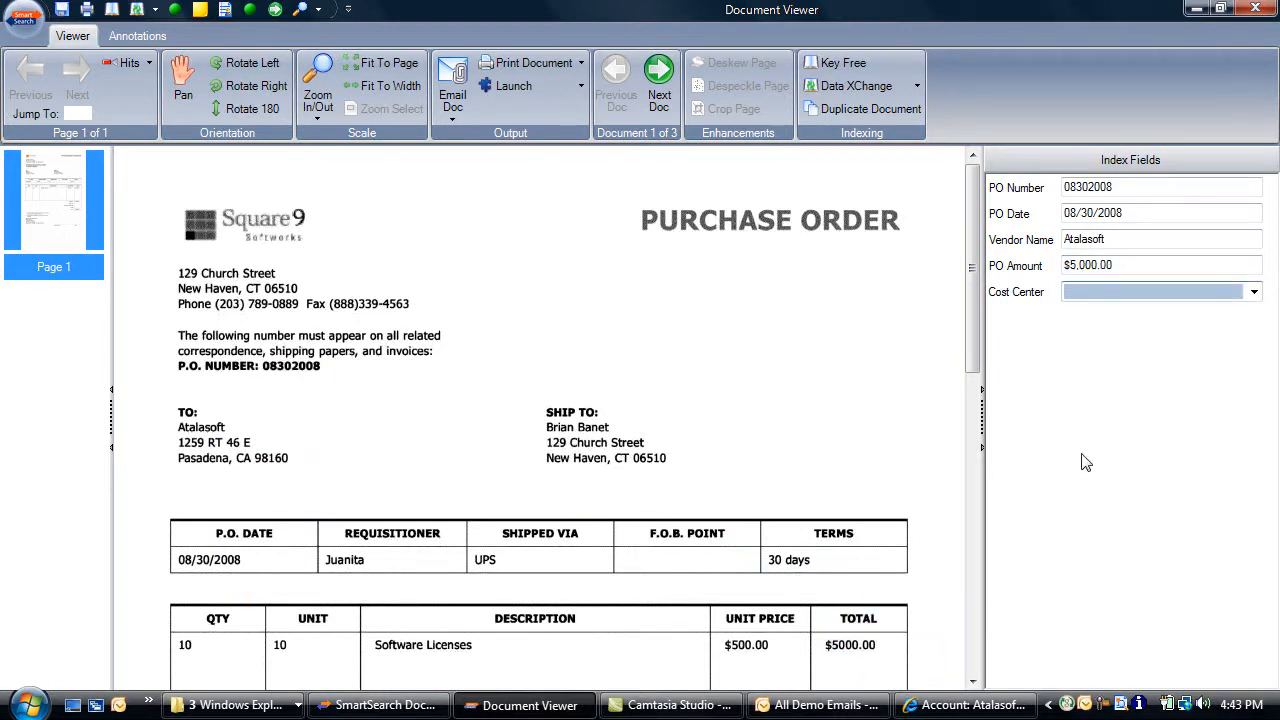
left_click(1255, 292)
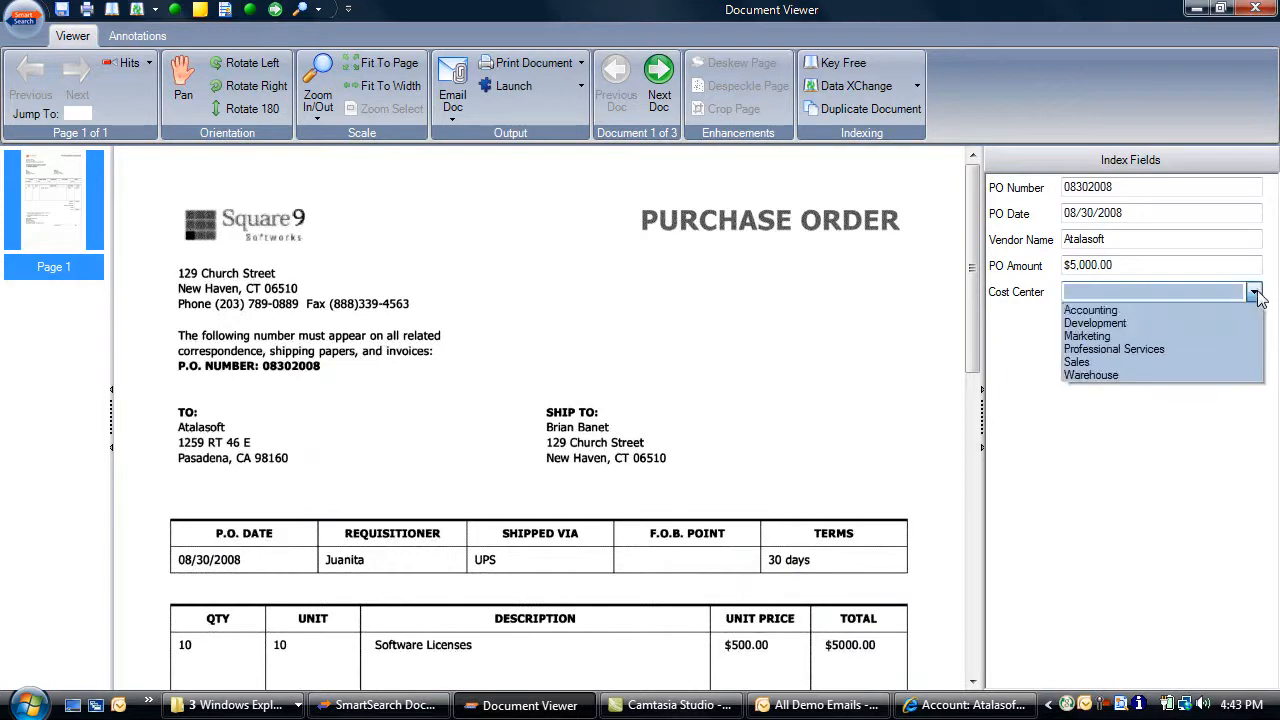
left_click(1079, 364)
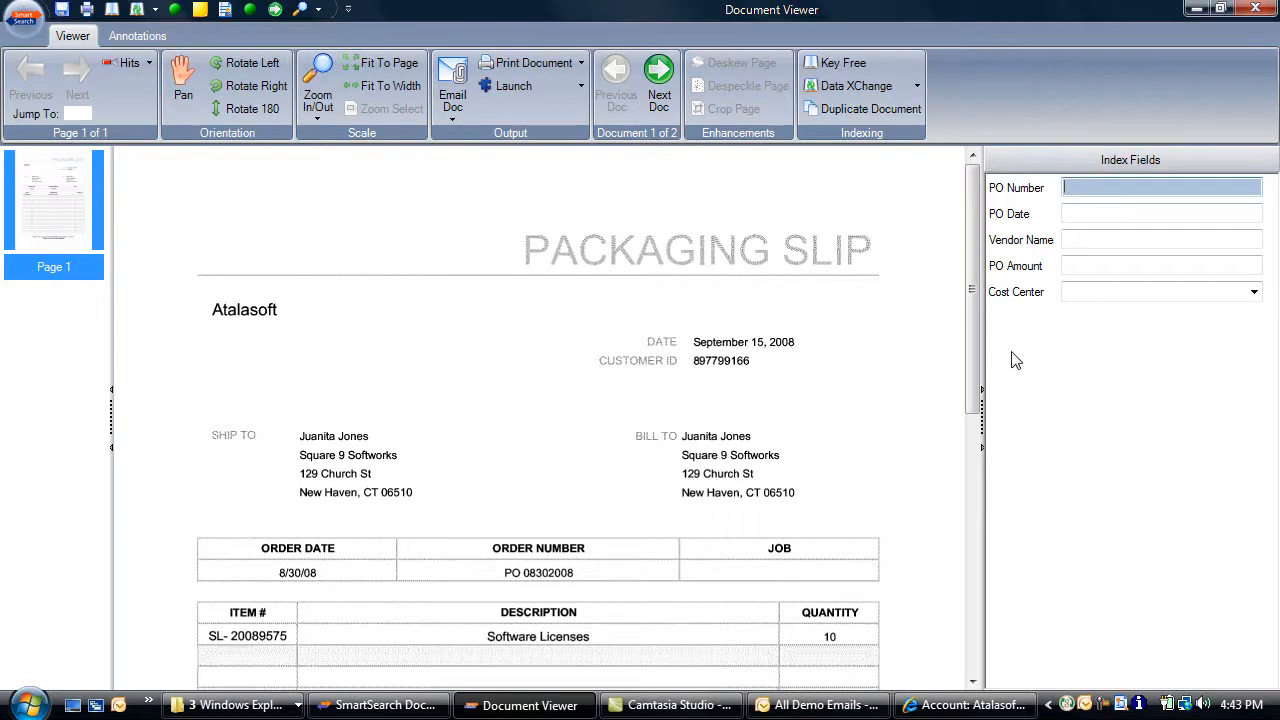
Switch the packaging slip's target archive to Accounts Payable > Packing Lists
left_click(24, 17)
left_click(35, 65)
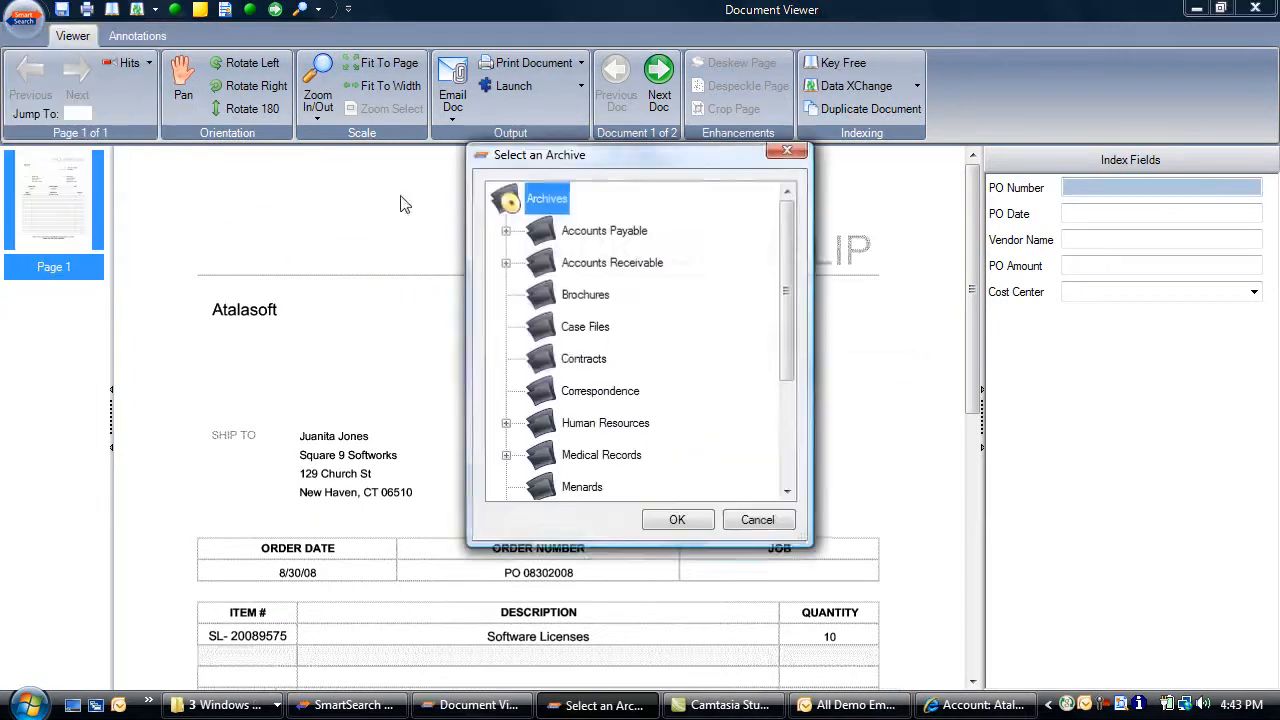
left_click(506, 231)
left_click(624, 266)
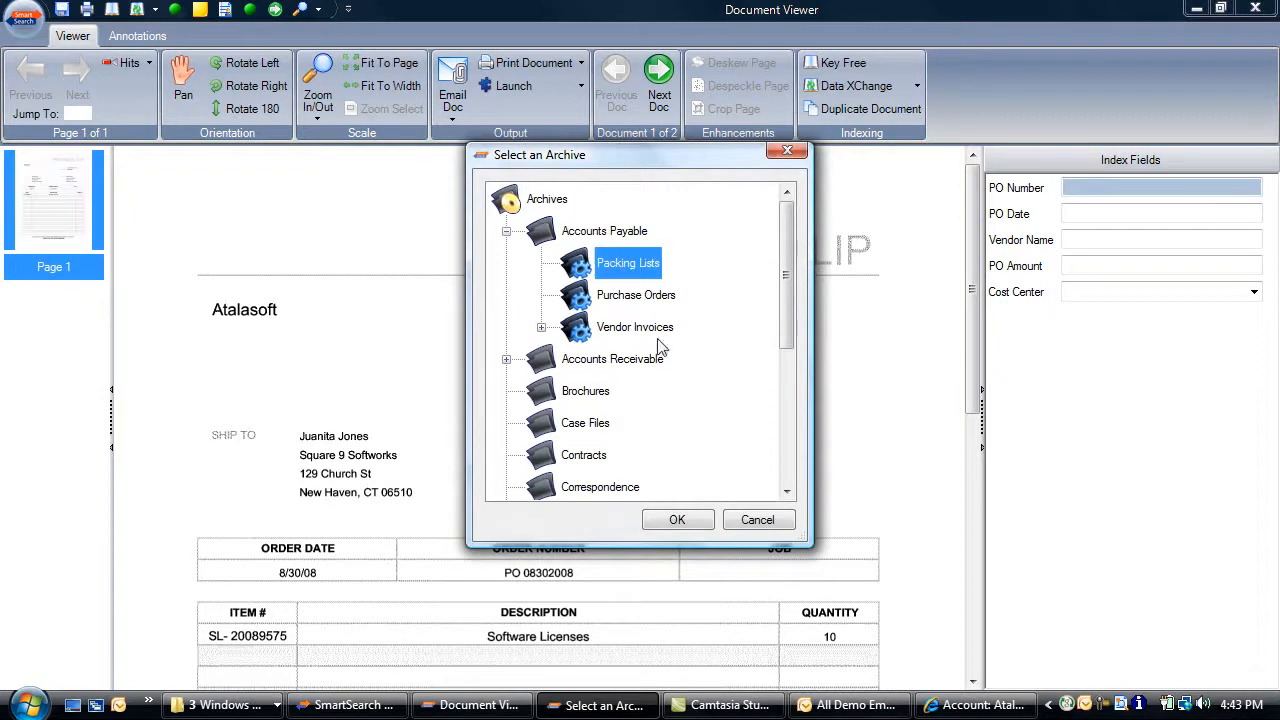
left_click(693, 521)
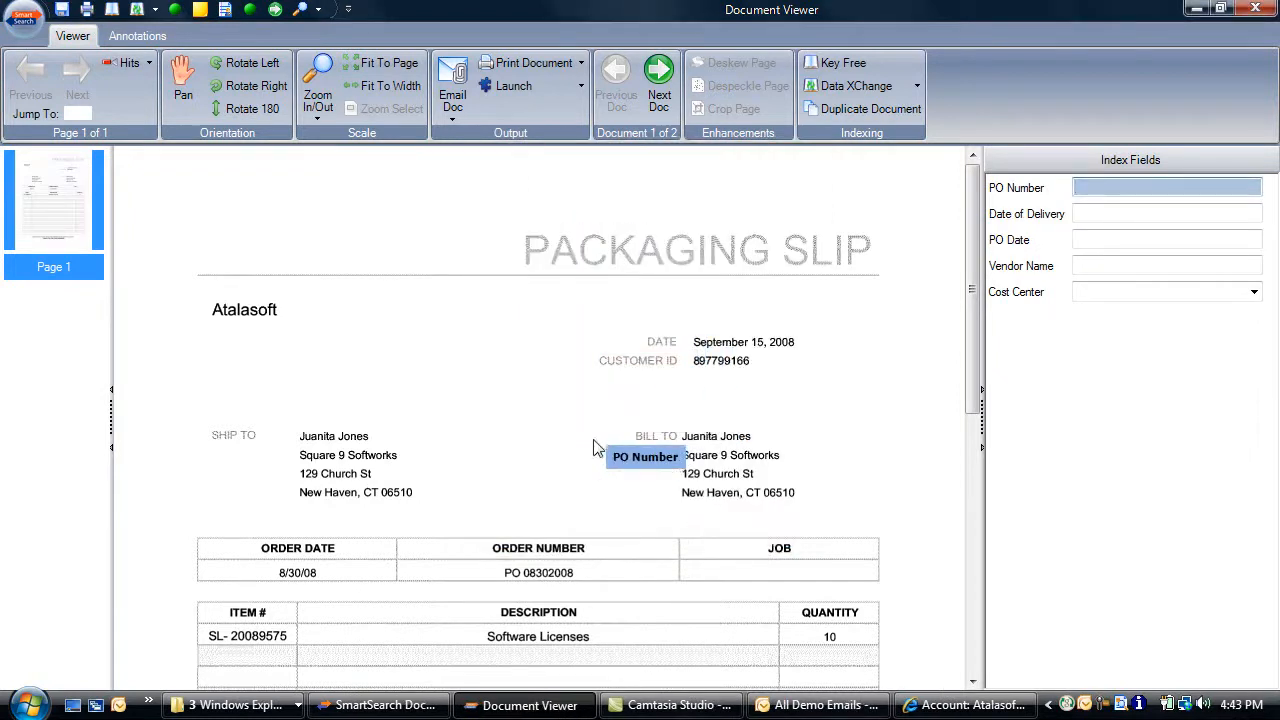
Capture PO 08302008, fill details via Internal lookup, set delivery 09/15/2008, and save the slip
left_click(548, 574)
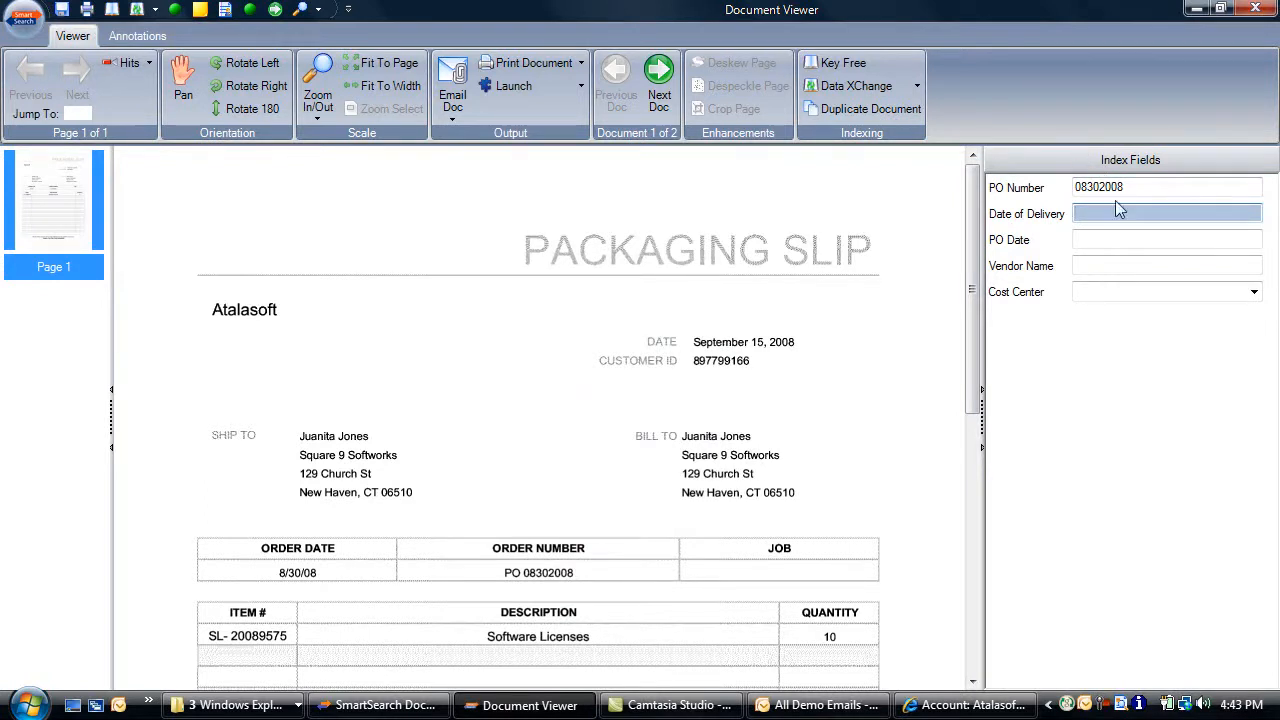
left_click(918, 88)
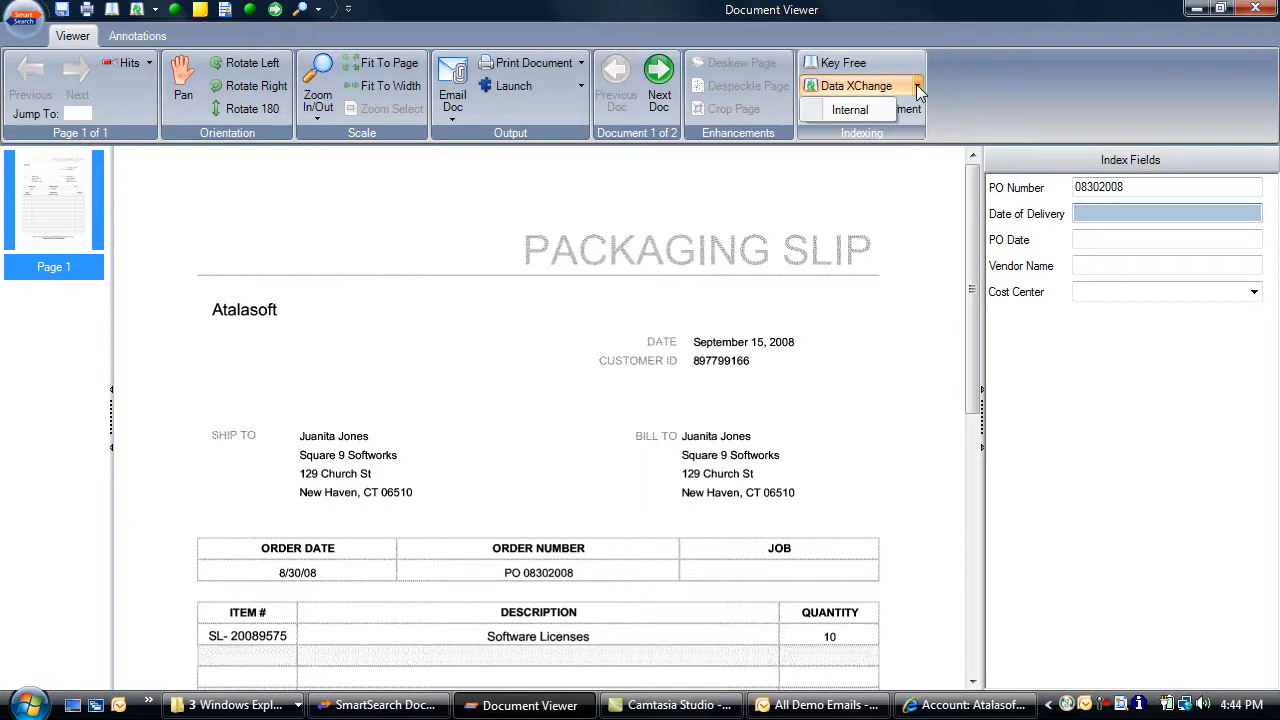
left_click(862, 112)
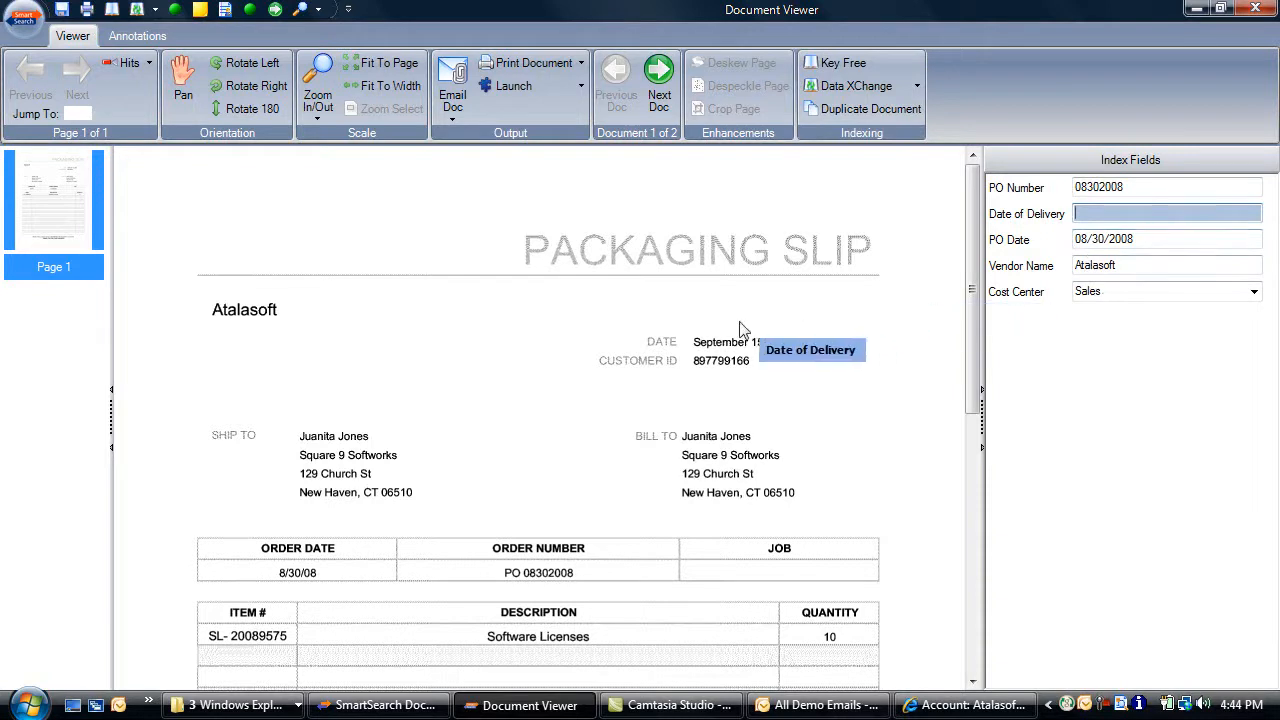
left_click(765, 342)
key("Return")
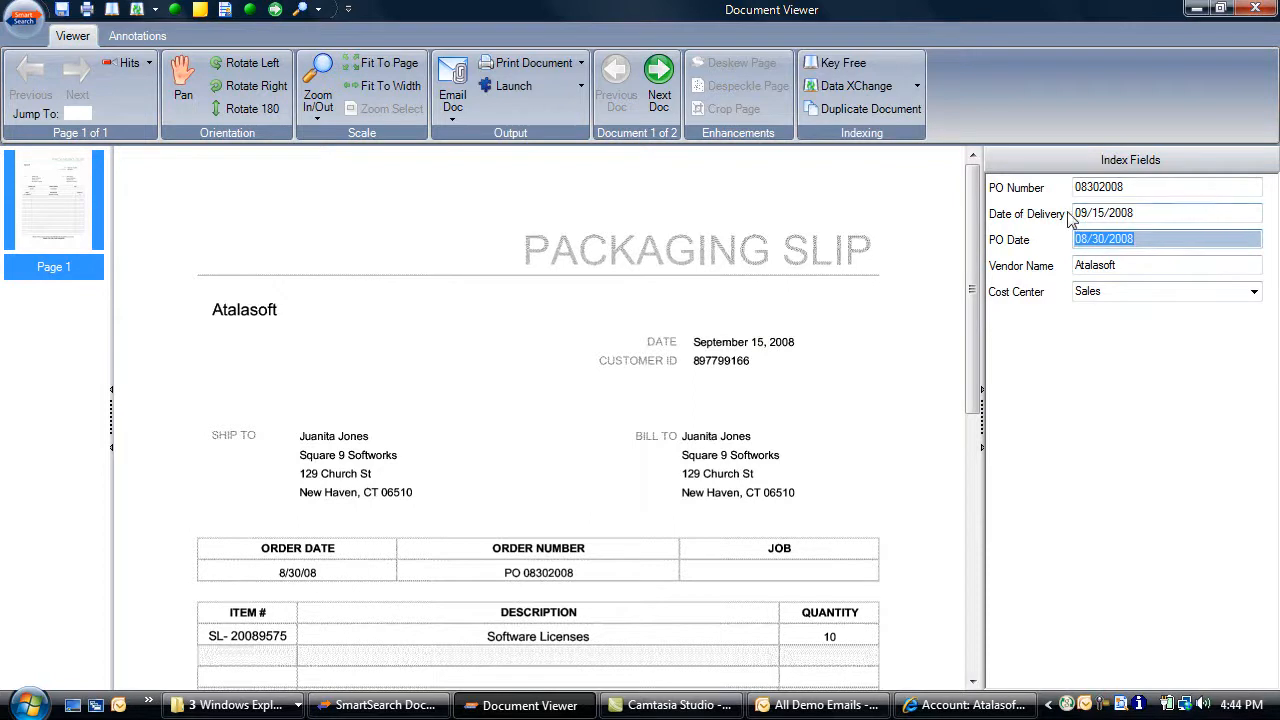
left_click(657, 80)
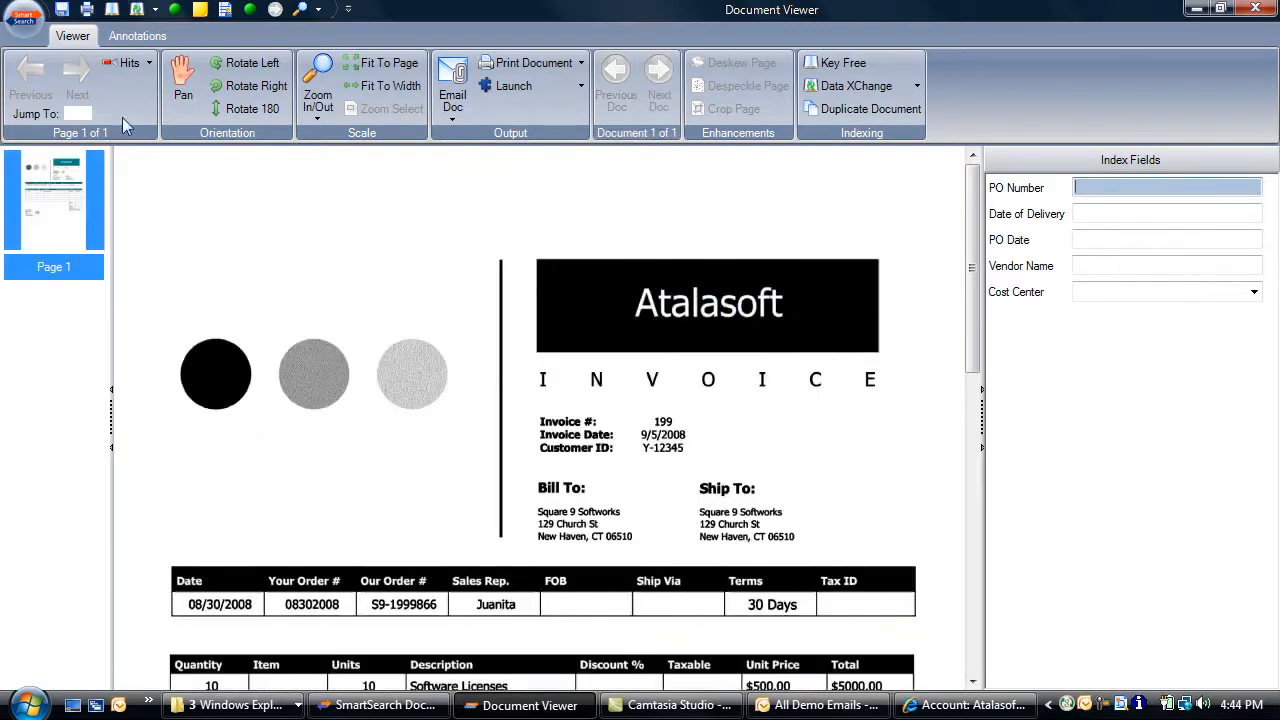
Switch the invoice's target archive to Accounts Payable > Vendor Invoices
left_click(25, 14)
left_click(66, 54)
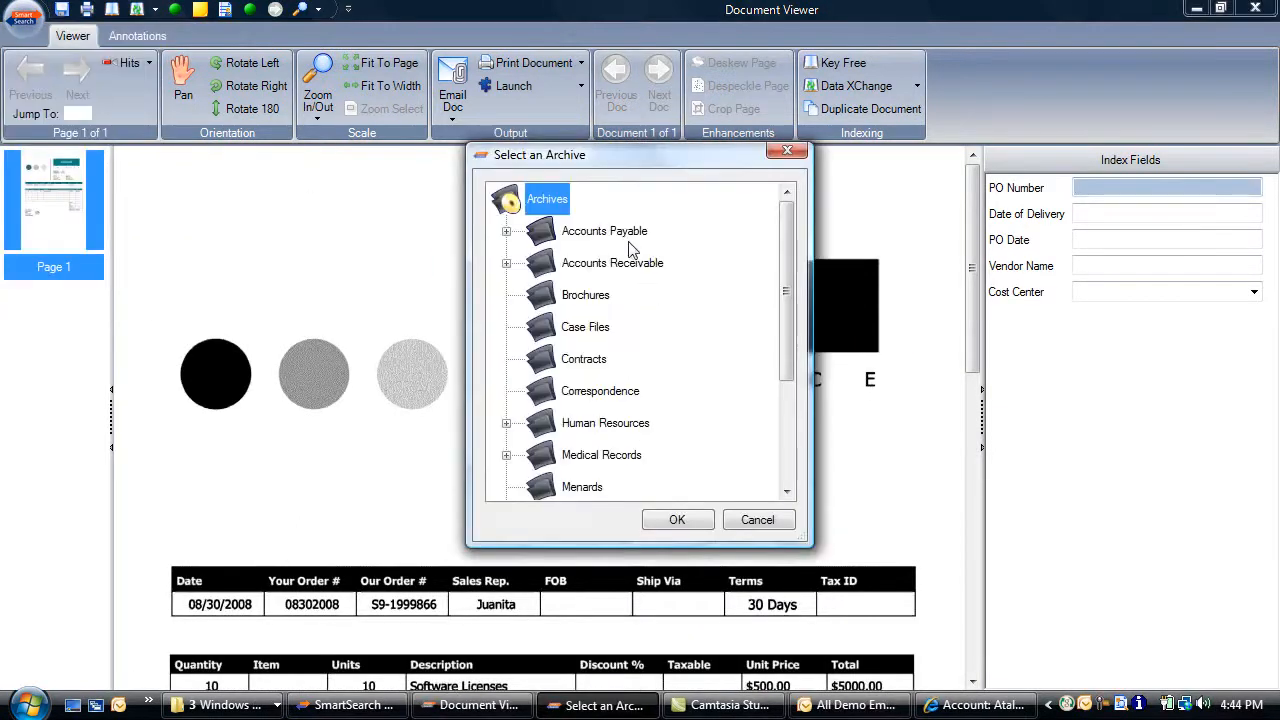
double_click(630, 240)
left_click(658, 330)
left_click(677, 519)
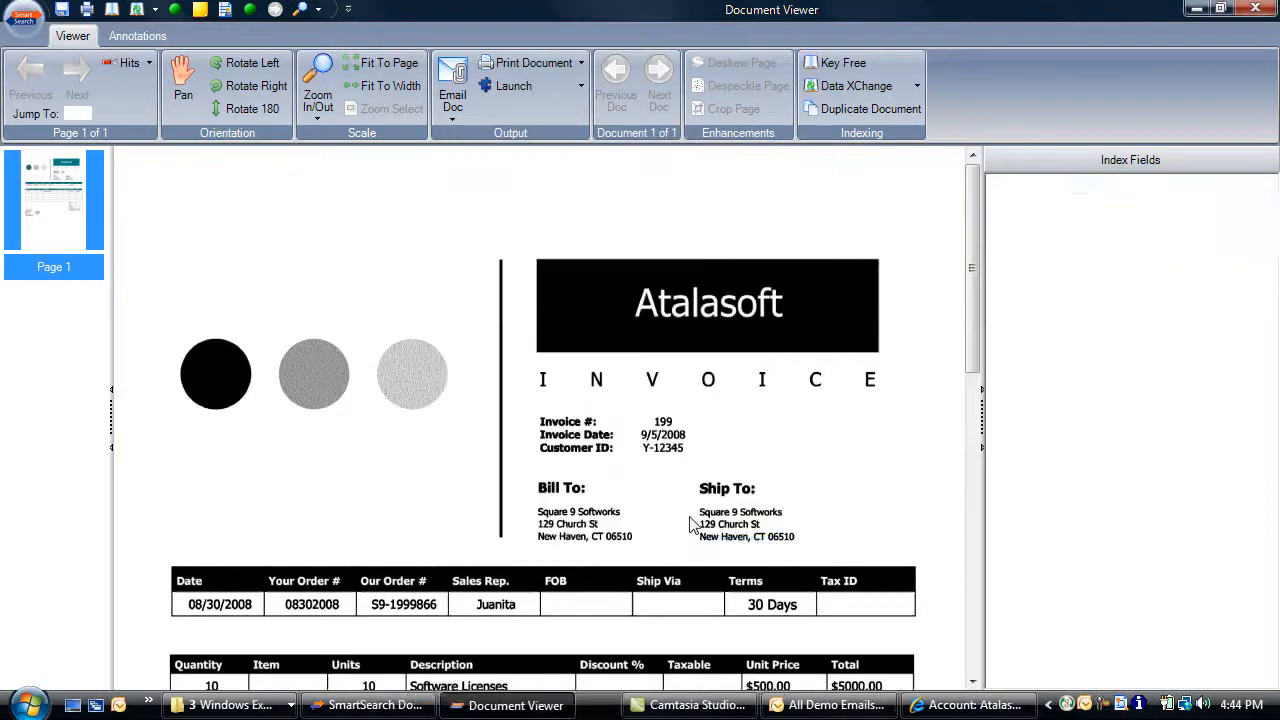
Capture PO 08302008, vendor Atalasoft, invoice 199, $5000.00, set cost center Sales, and close the viewer
left_click(312, 604)
left_click(697, 292)
left_click(663, 422)
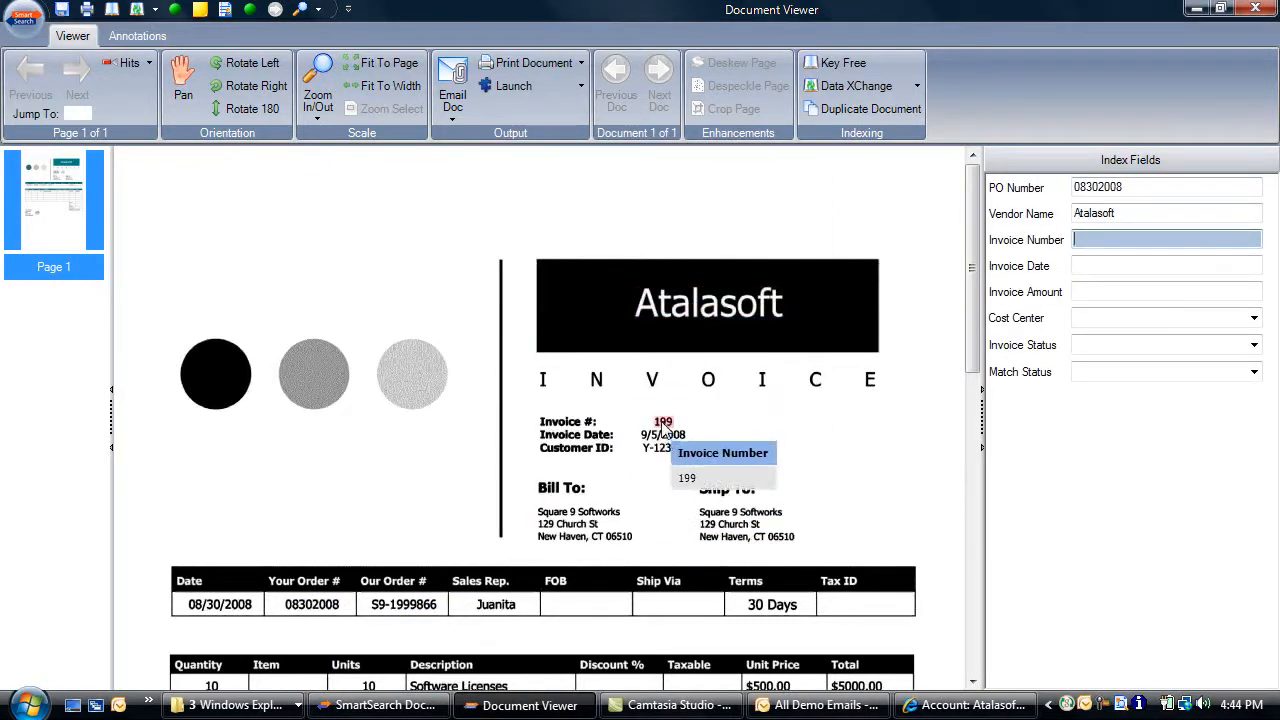
left_click(663, 436)
left_click(860, 686)
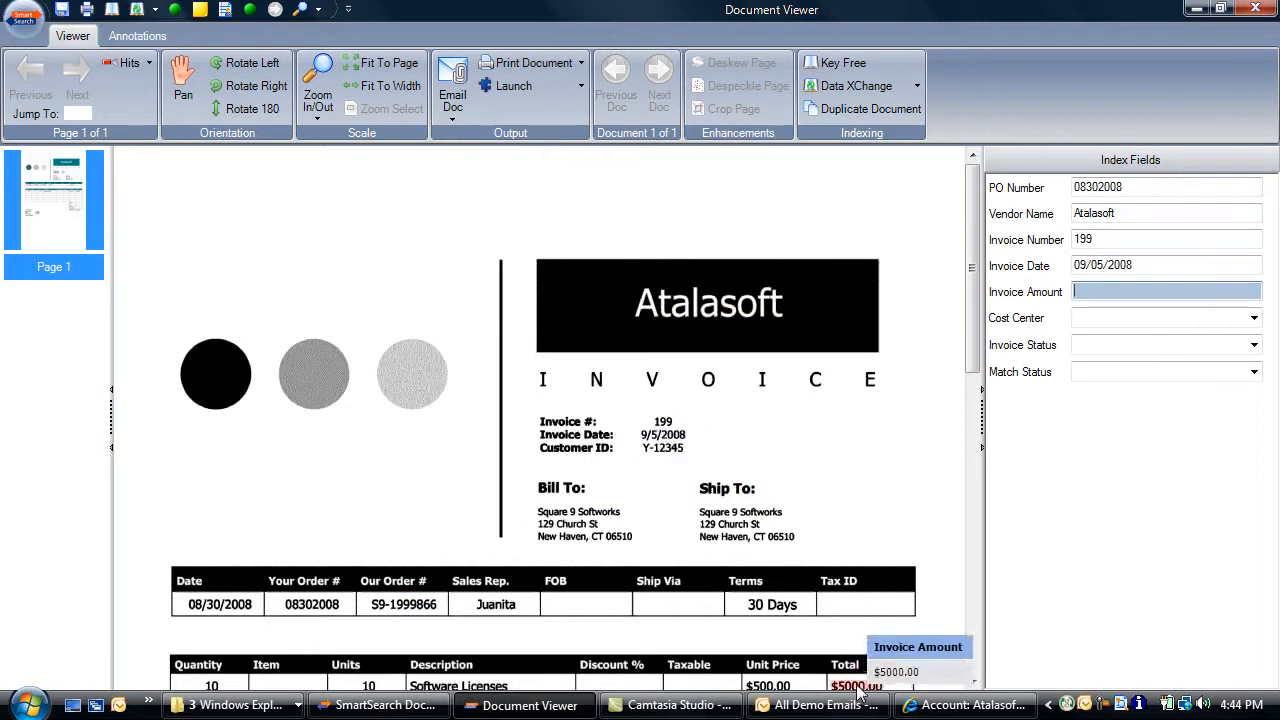
left_click(1254, 317)
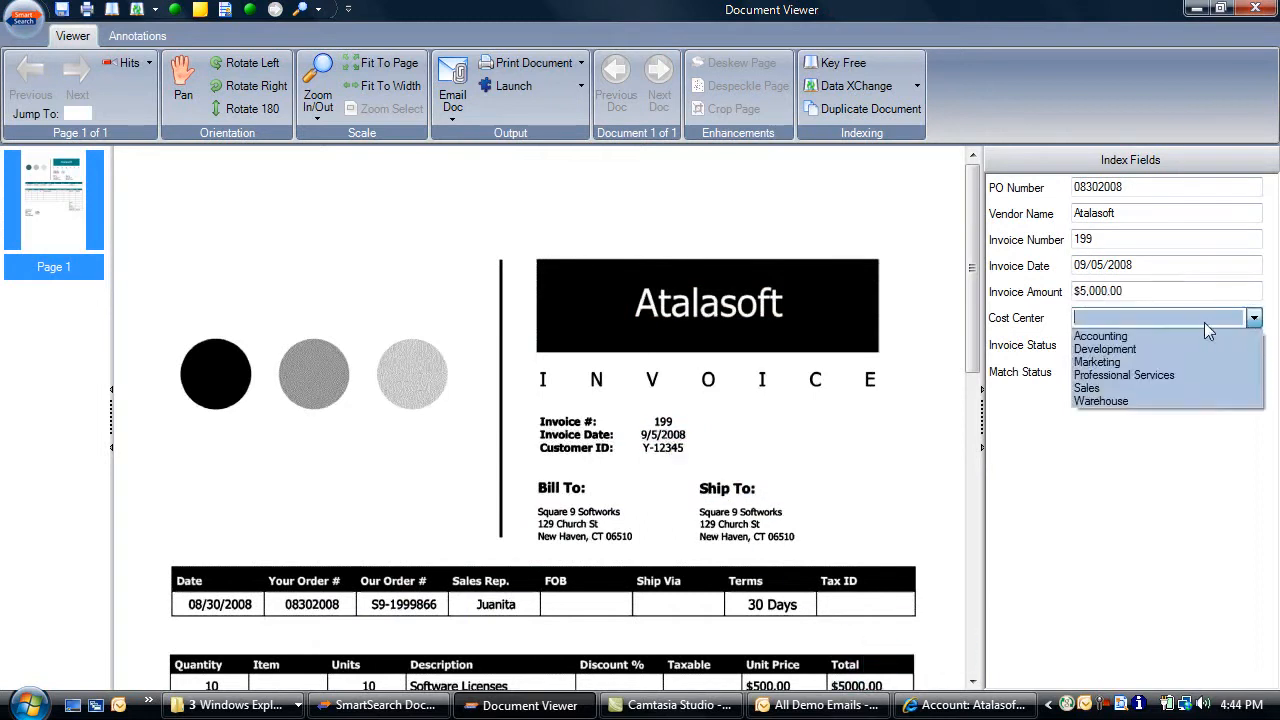
left_click(1112, 393)
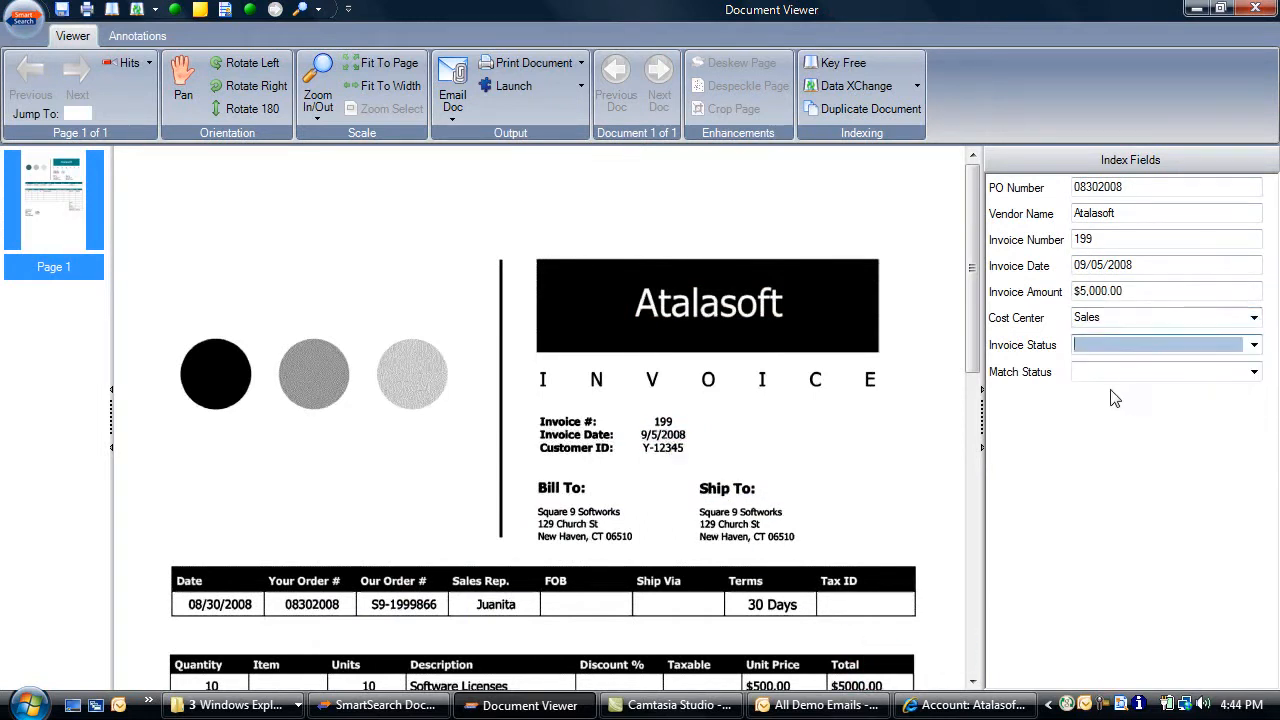
left_click(1252, 12)
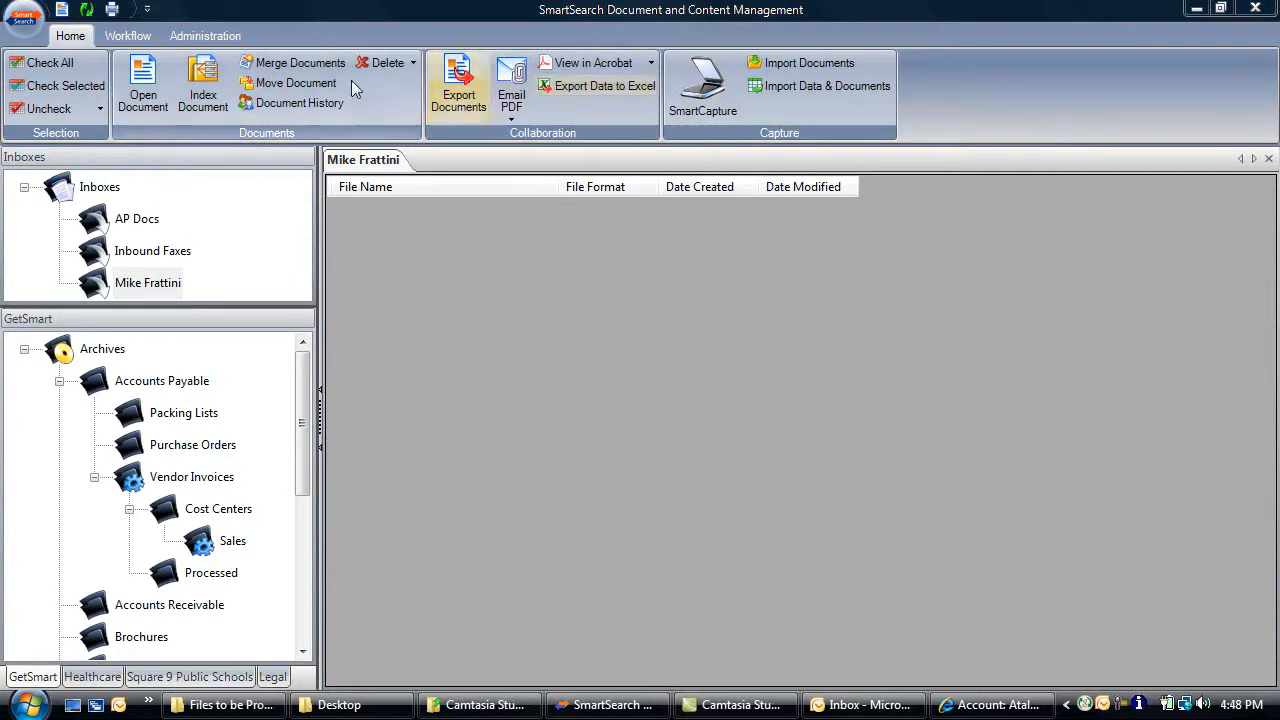
left_click(135, 37)
left_click(103, 71)
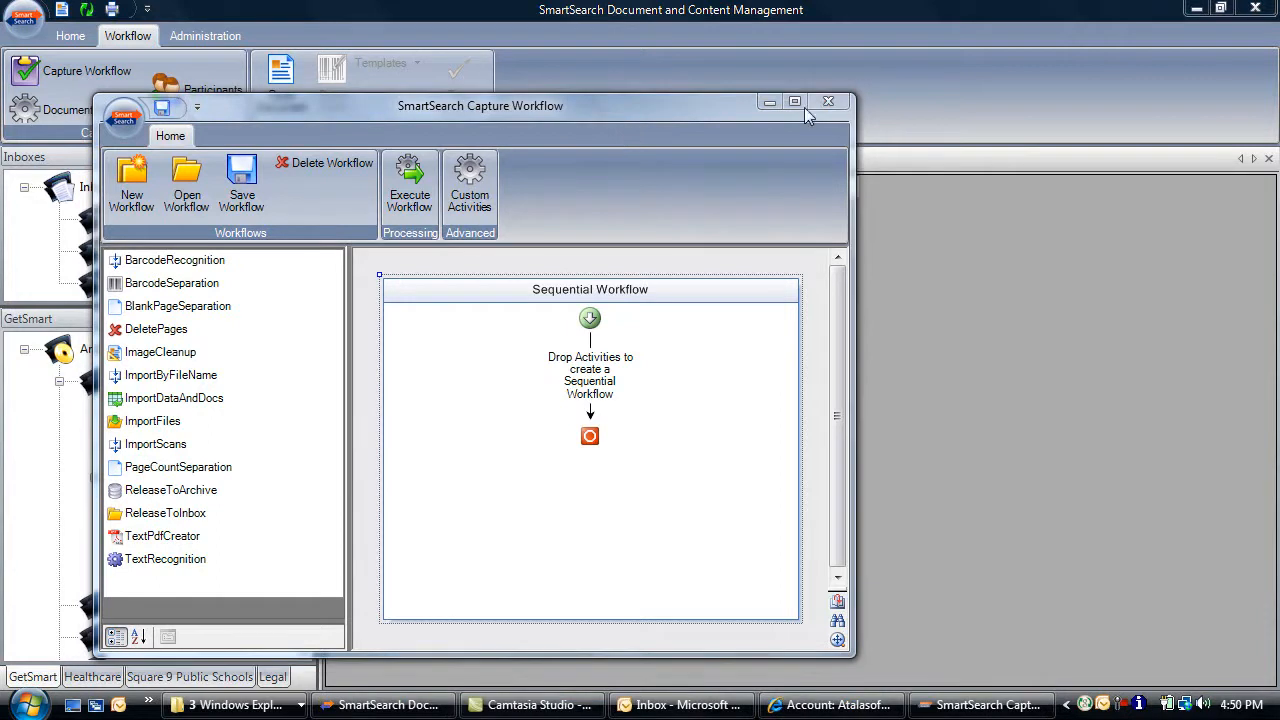
left_click(828, 107)
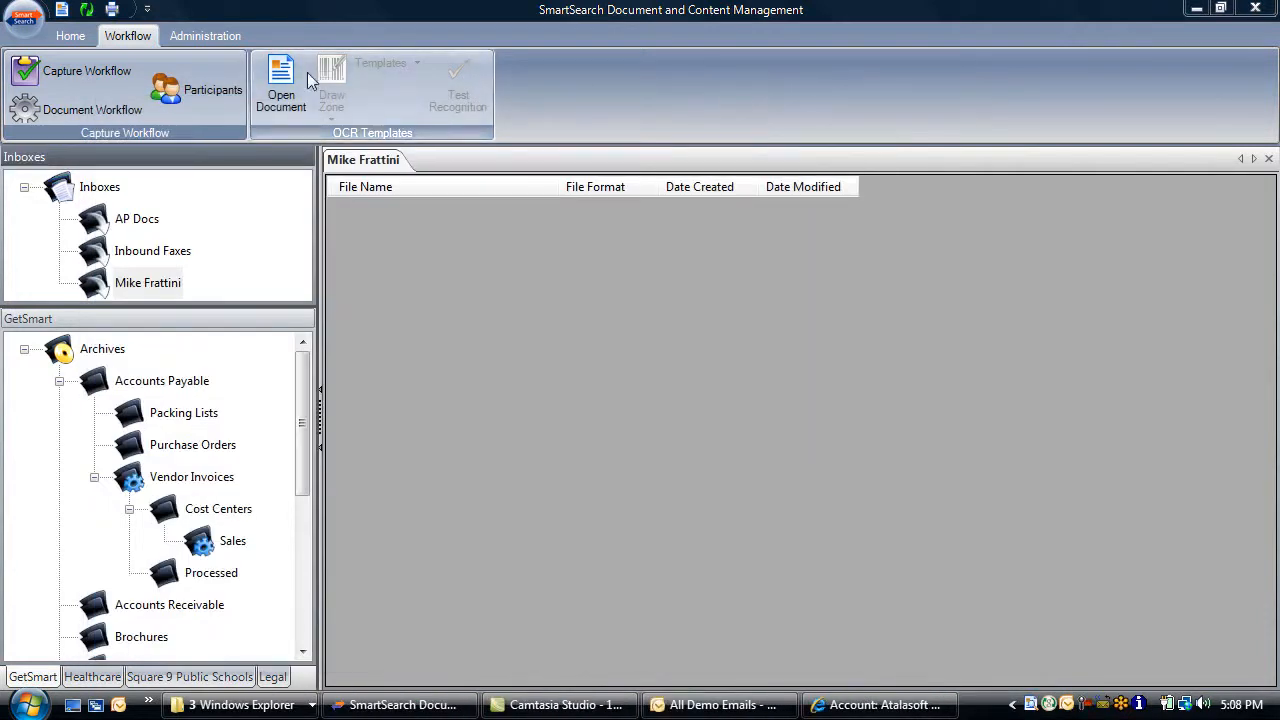
left_click(70, 36)
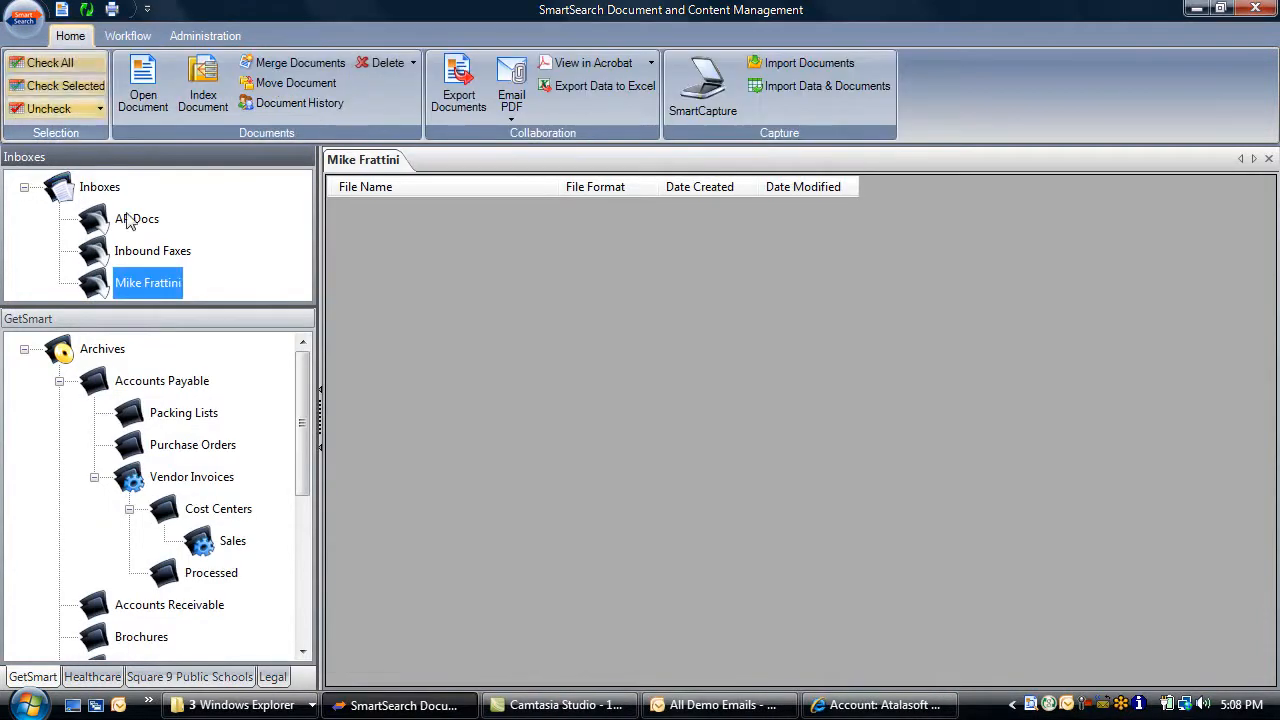
Search Purchase Orders by PO Number 08302008 and sort the result by vendor name
right_click(185, 455)
mouse_move(238, 466)
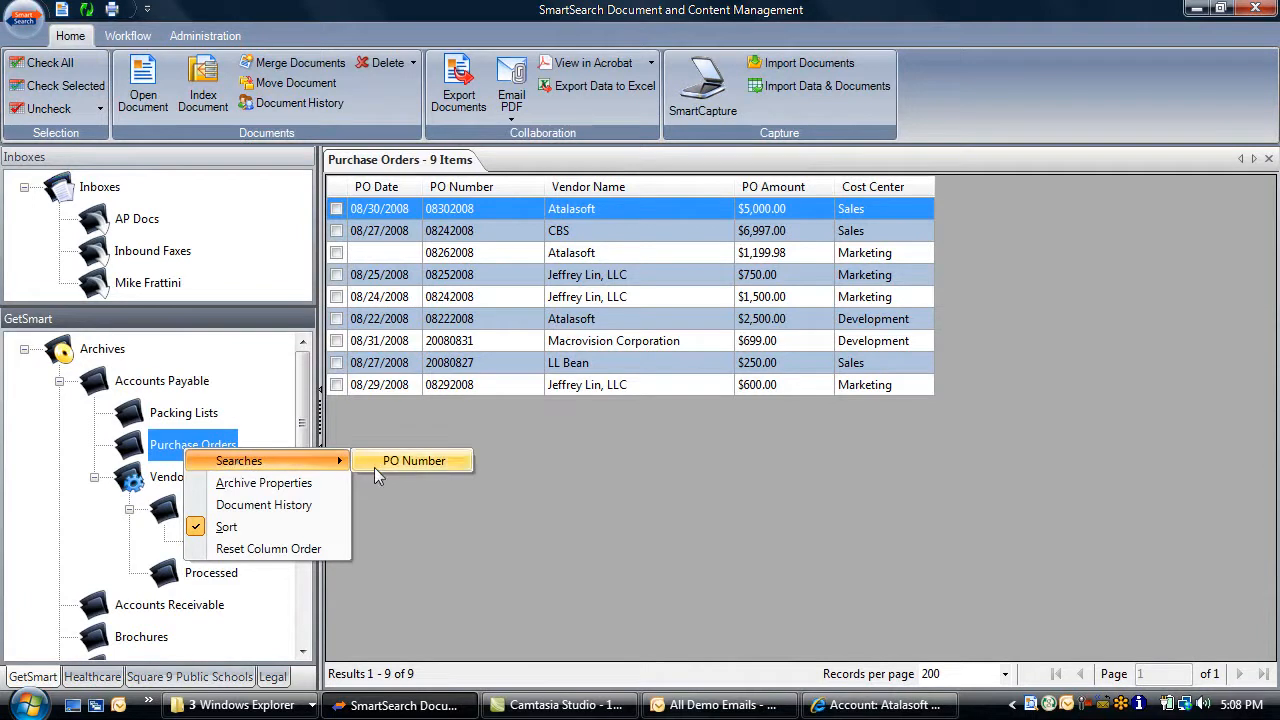
left_click(414, 462)
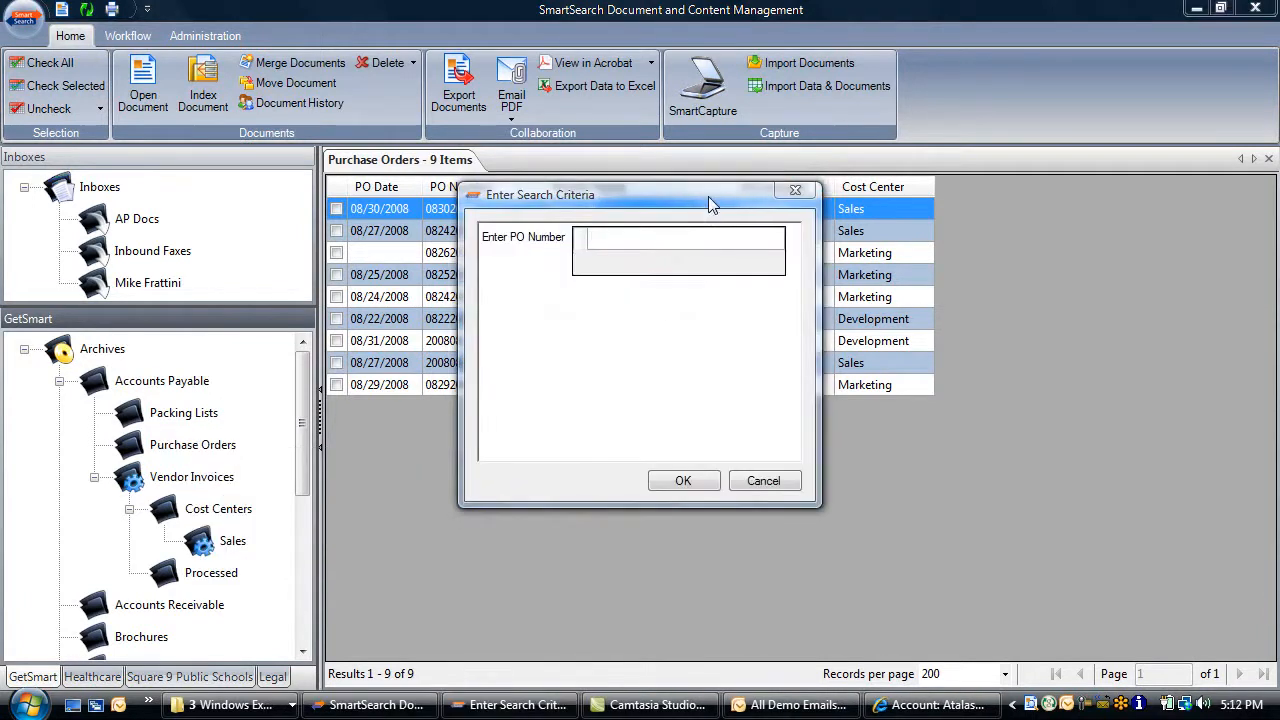
left_click(697, 234)
type("08302008")
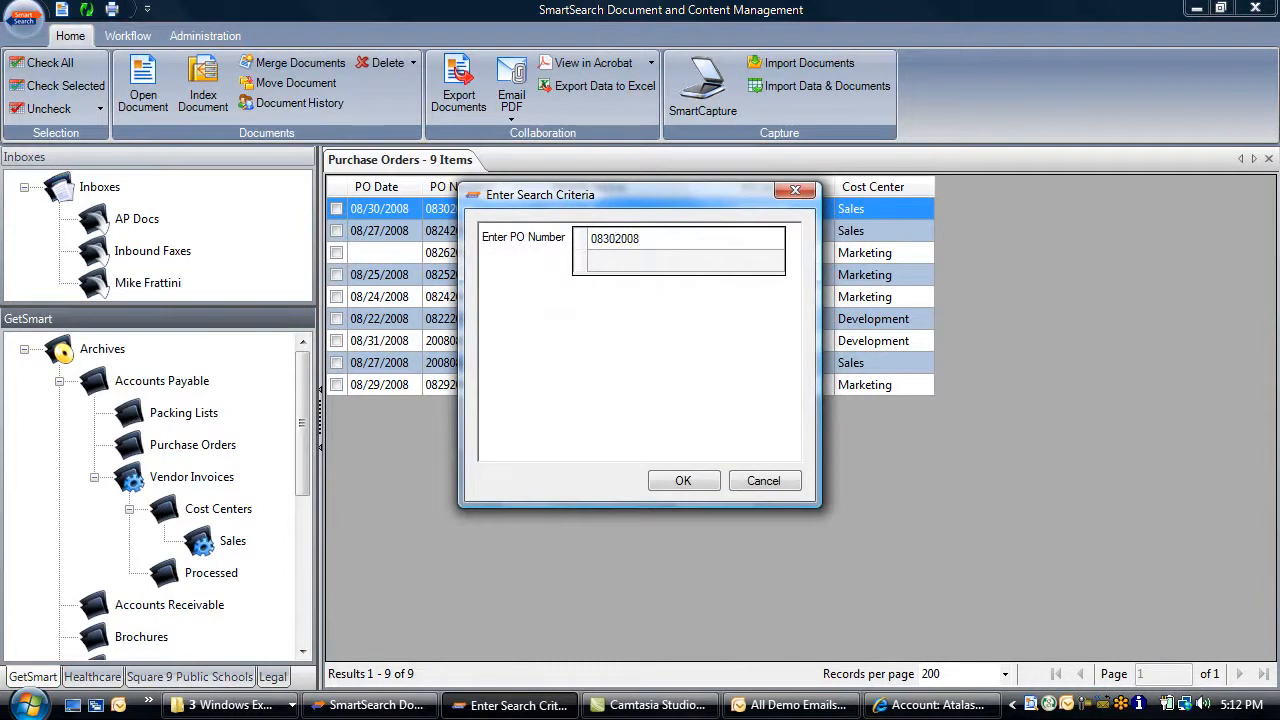
left_click(683, 481)
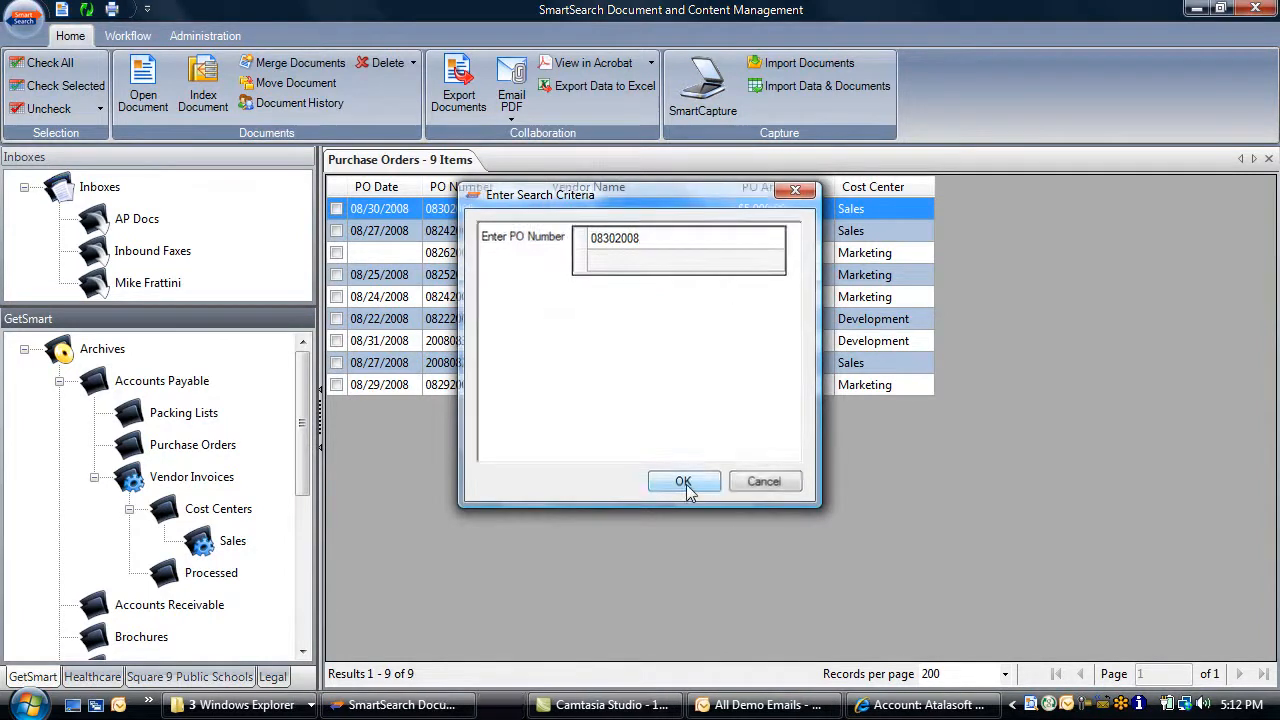
left_click(597, 187)
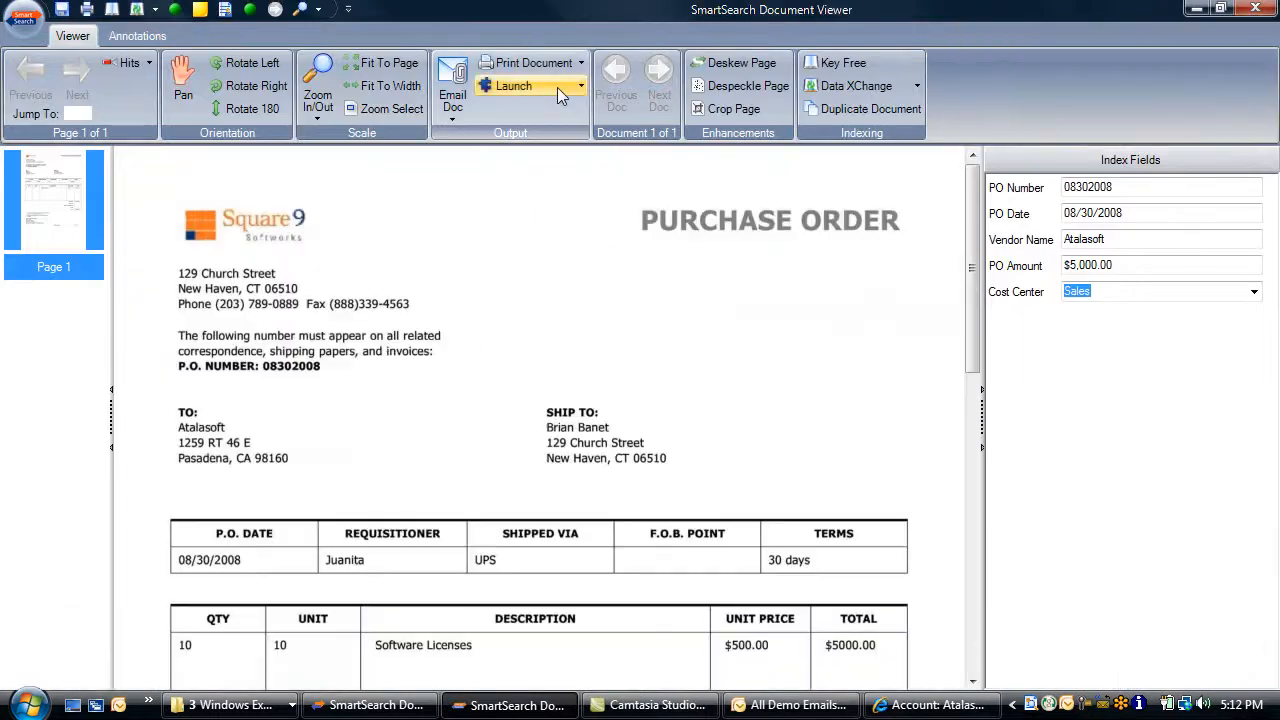
Highlight the P.O. date row, redact the price amounts, and add a 'please review' sticky note
left_click(134, 40)
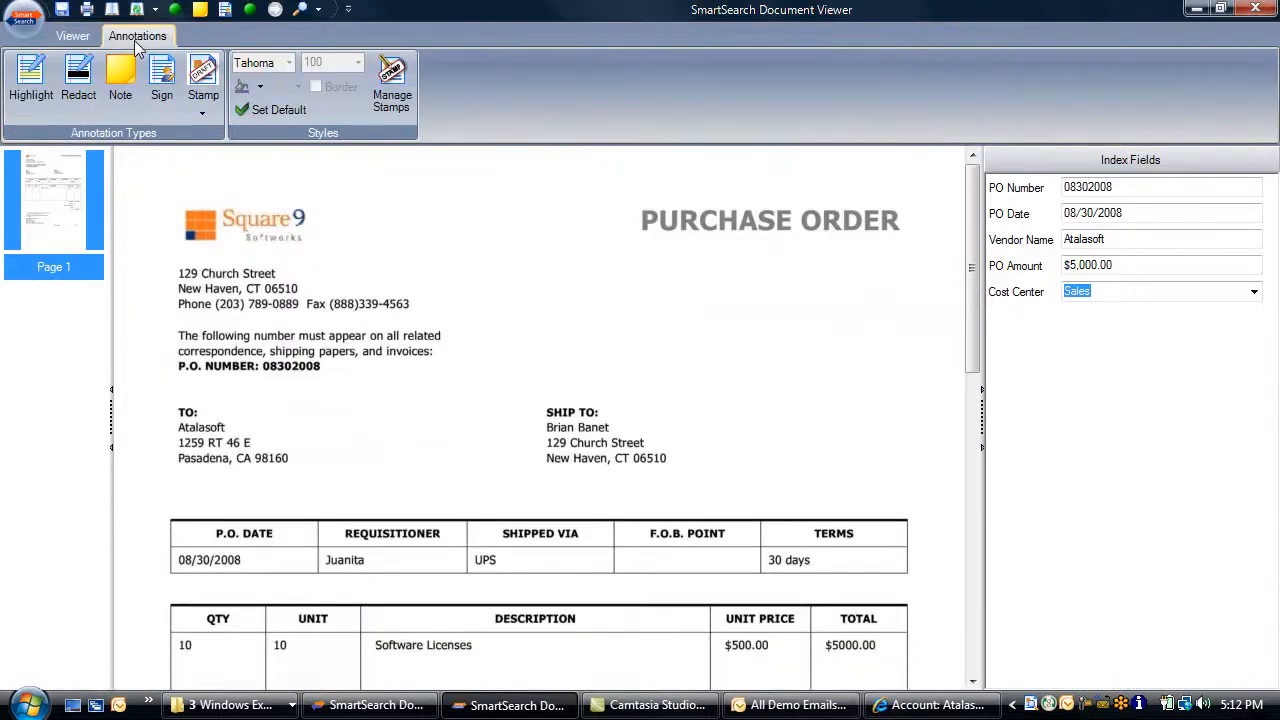
left_click_drag(176, 560, 905, 580)
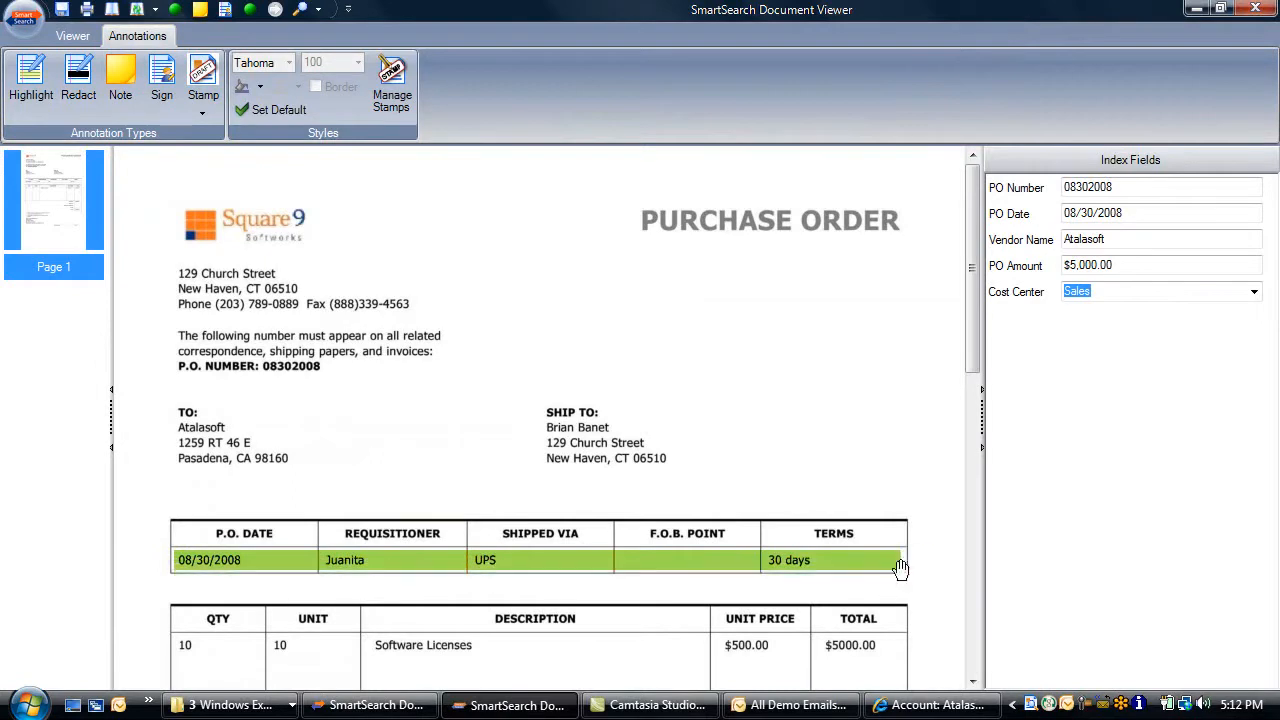
left_click_drag(716, 638, 904, 668)
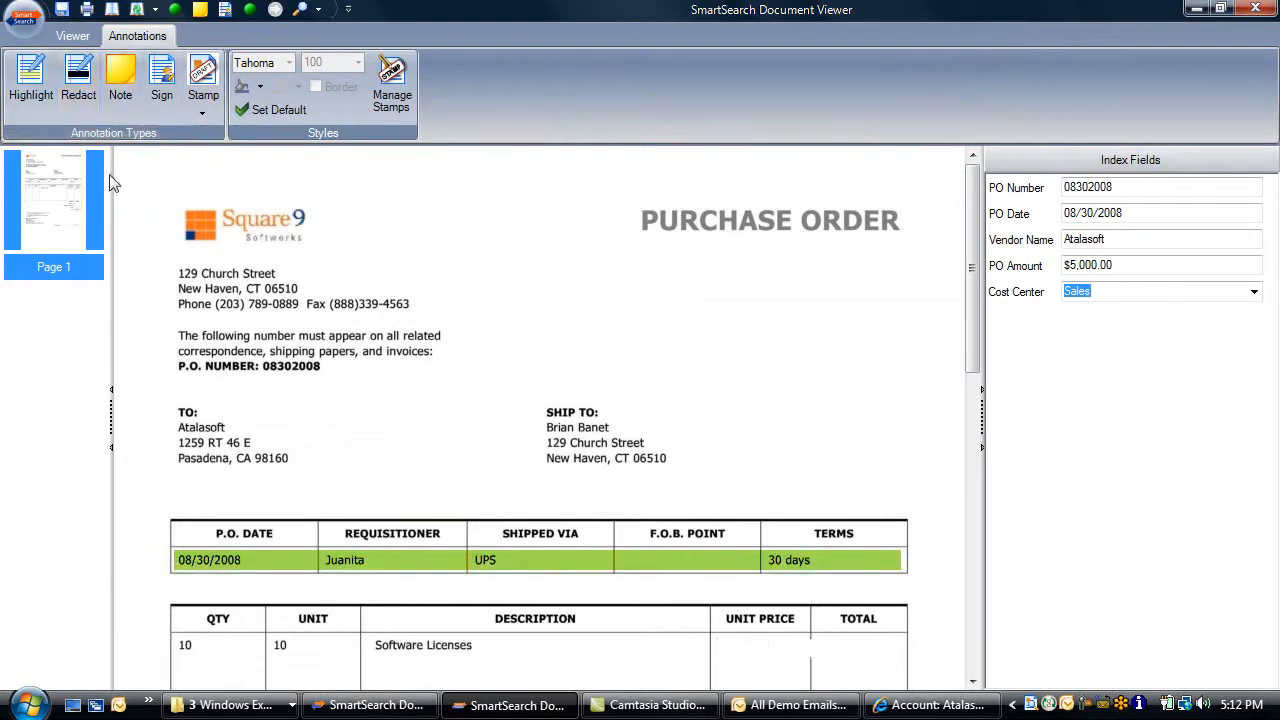
left_click(120, 78)
left_click_drag(699, 272, 910, 456)
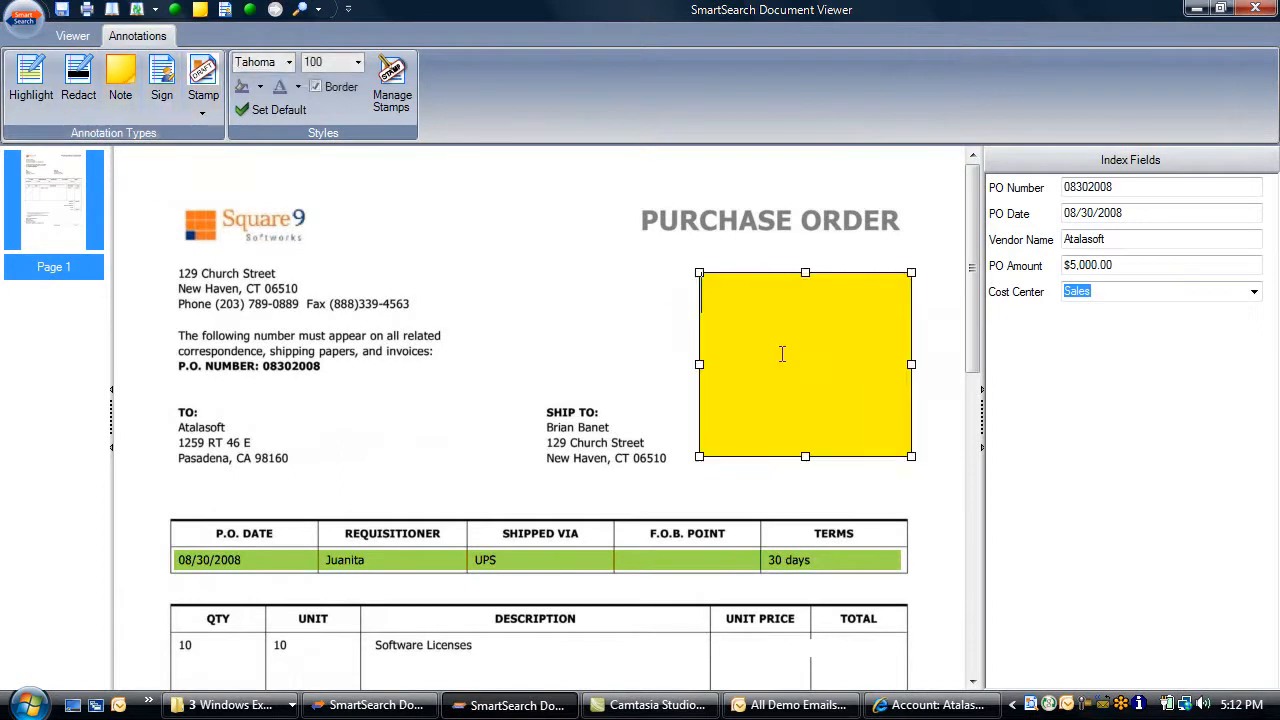
type("please review")
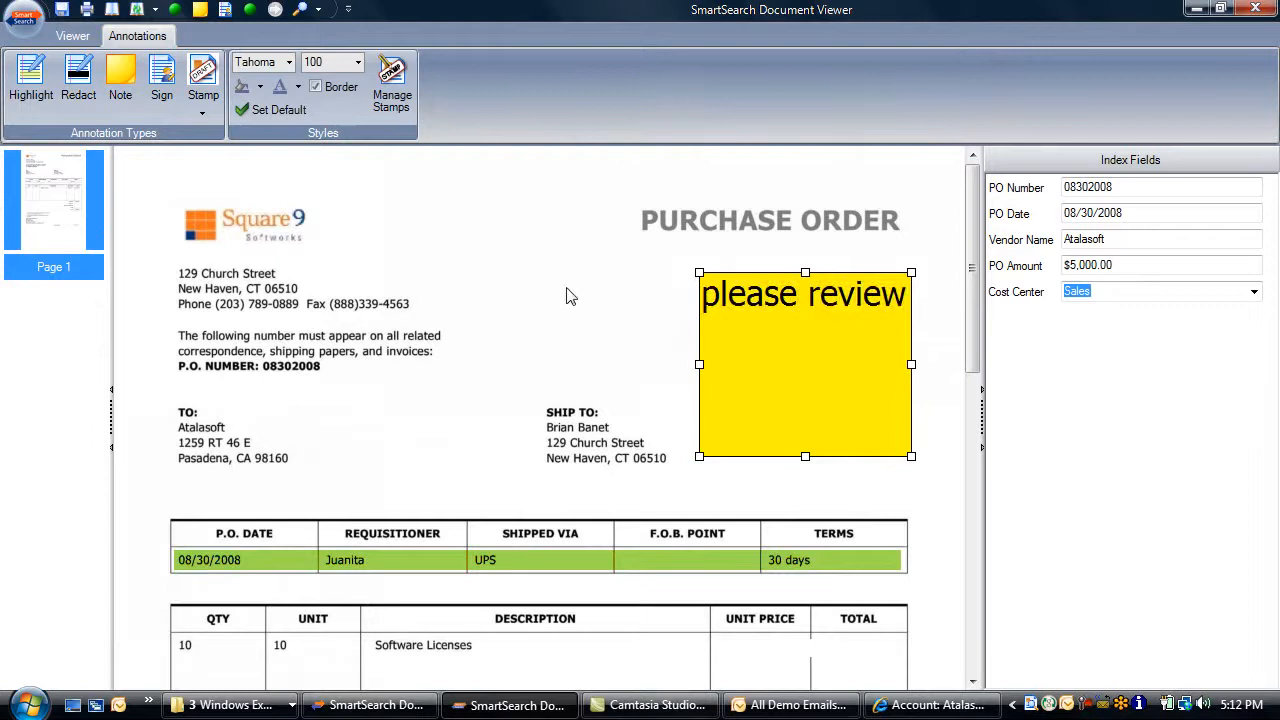
left_click(161, 80)
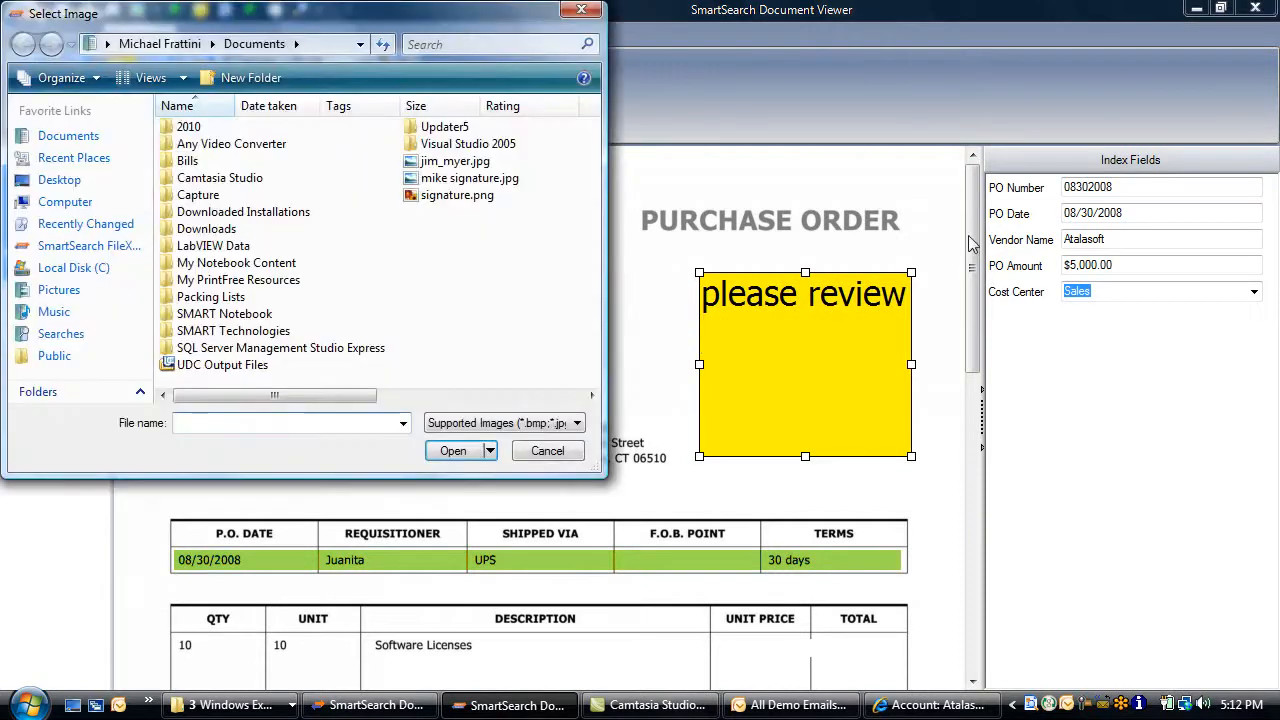
double_click(475, 178)
left_click_drag(970, 250, 970, 477)
mouse_move(537, 386)
left_mouse_down()
mouse_move(666, 443)
mouse_move(763, 449)
mouse_move(757, 440)
left_mouse_up()
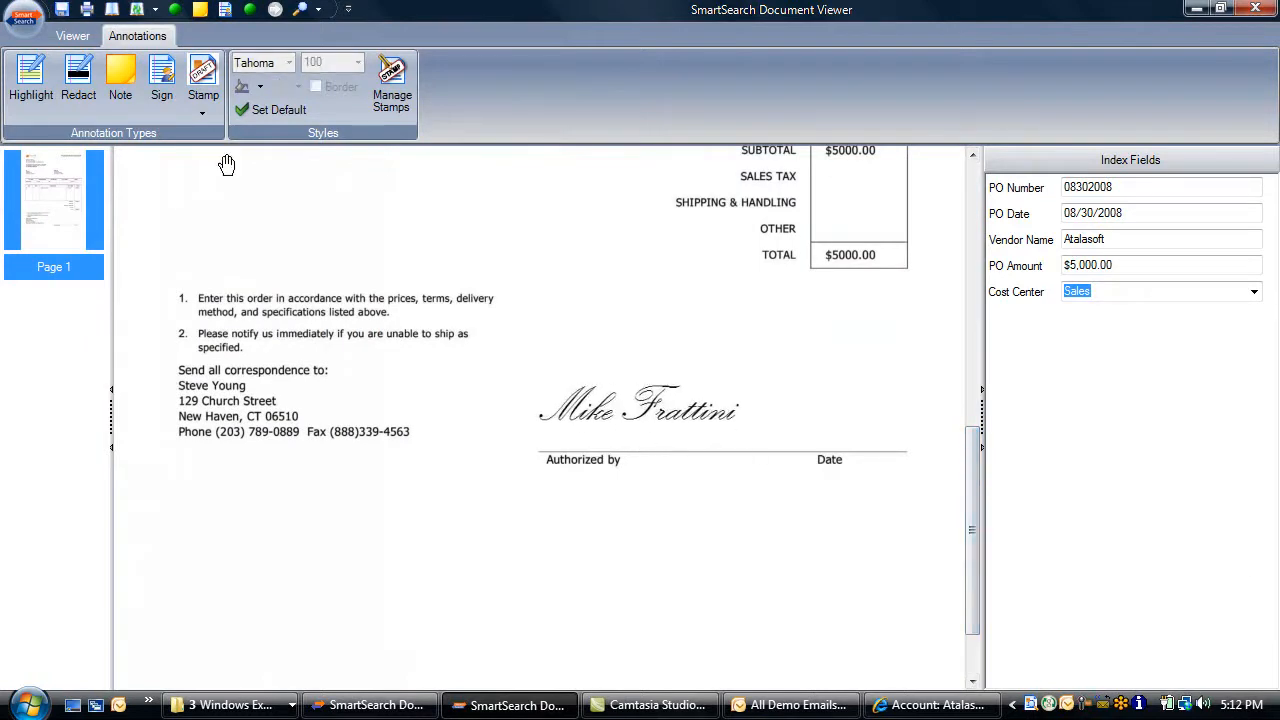
left_click(203, 82)
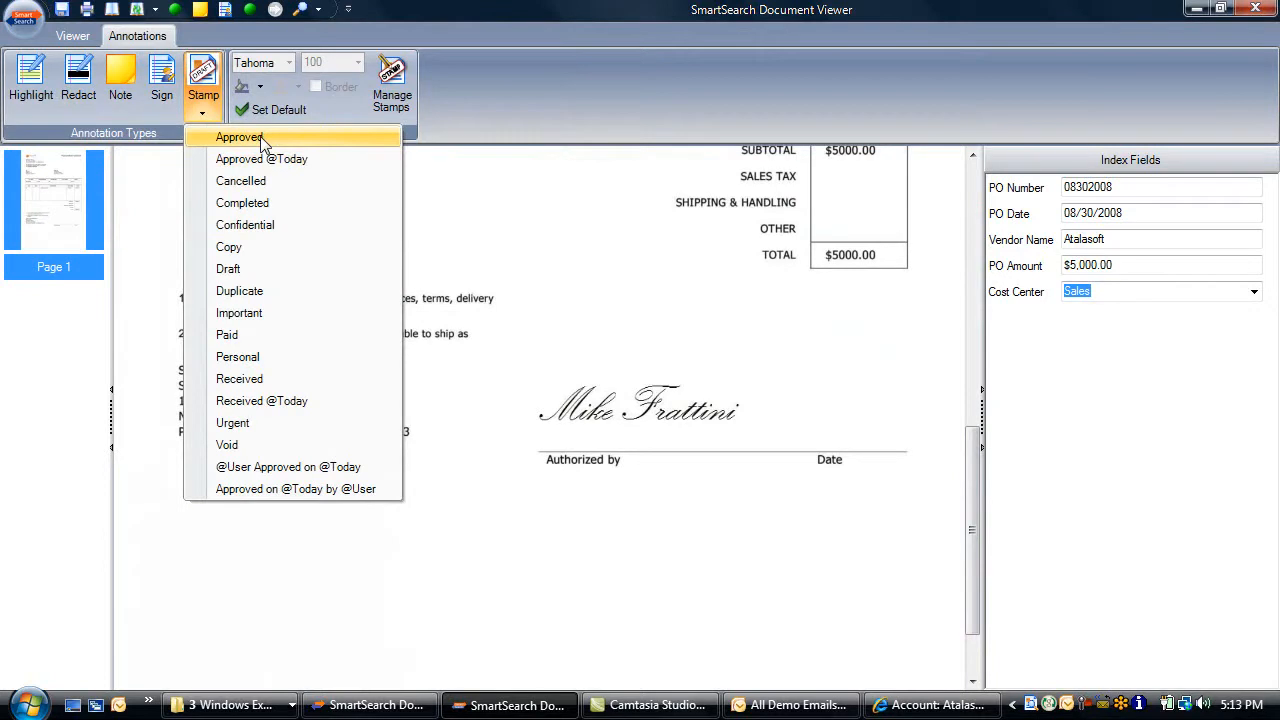
left_click(290, 468)
mouse_move(561, 489)
left_mouse_down()
mouse_move(703, 530)
mouse_move(941, 532)
left_mouse_up()
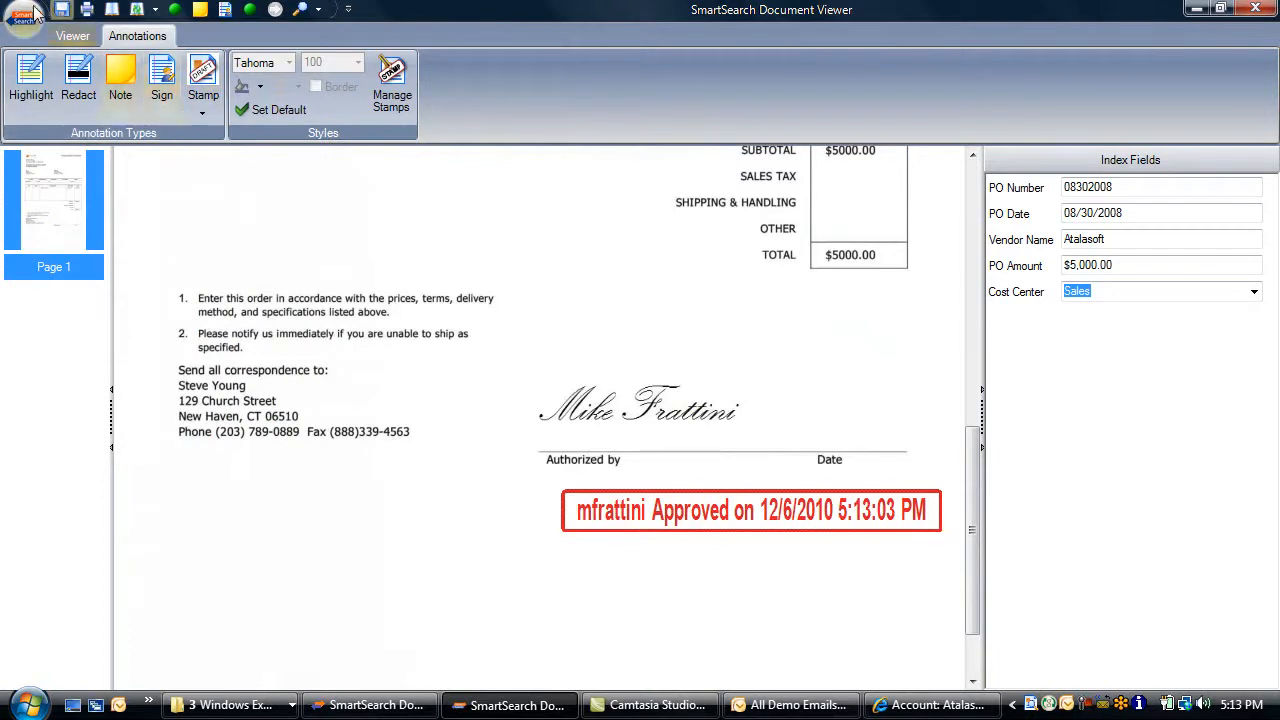
left_click(70, 36)
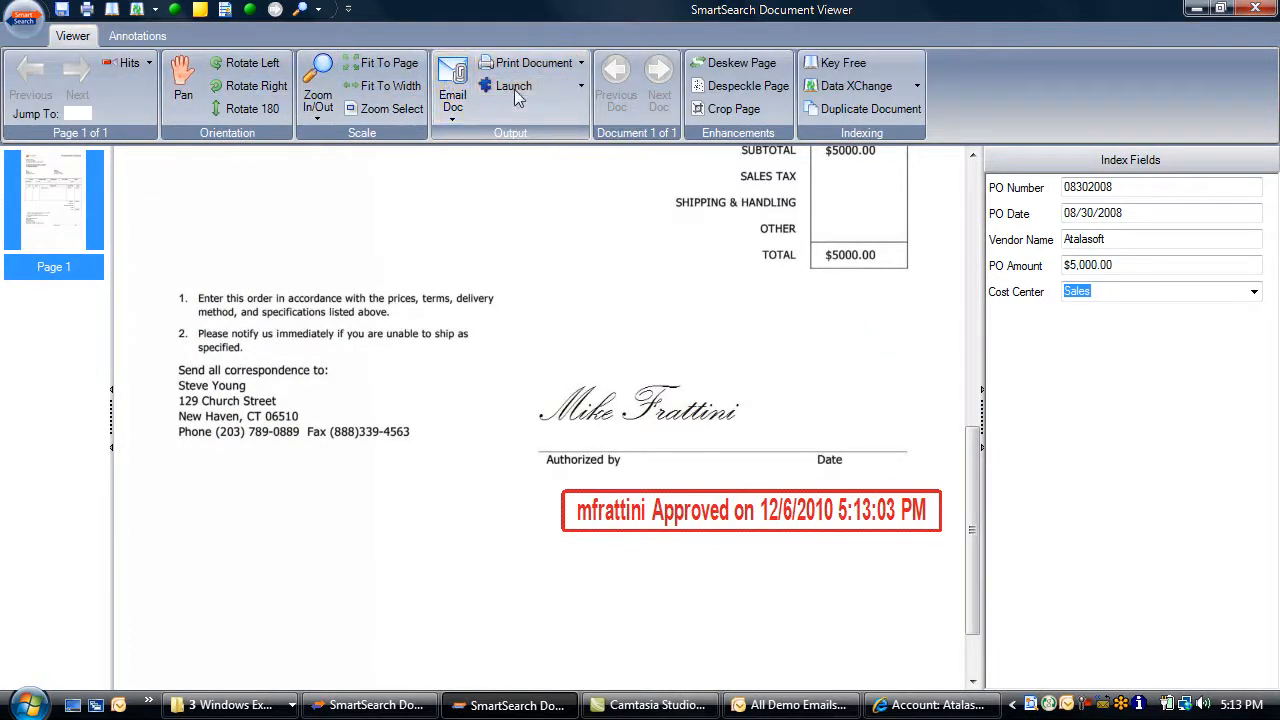
Bring up the Email Doc menu and its No Annotations naming submenu
left_click(452, 100)
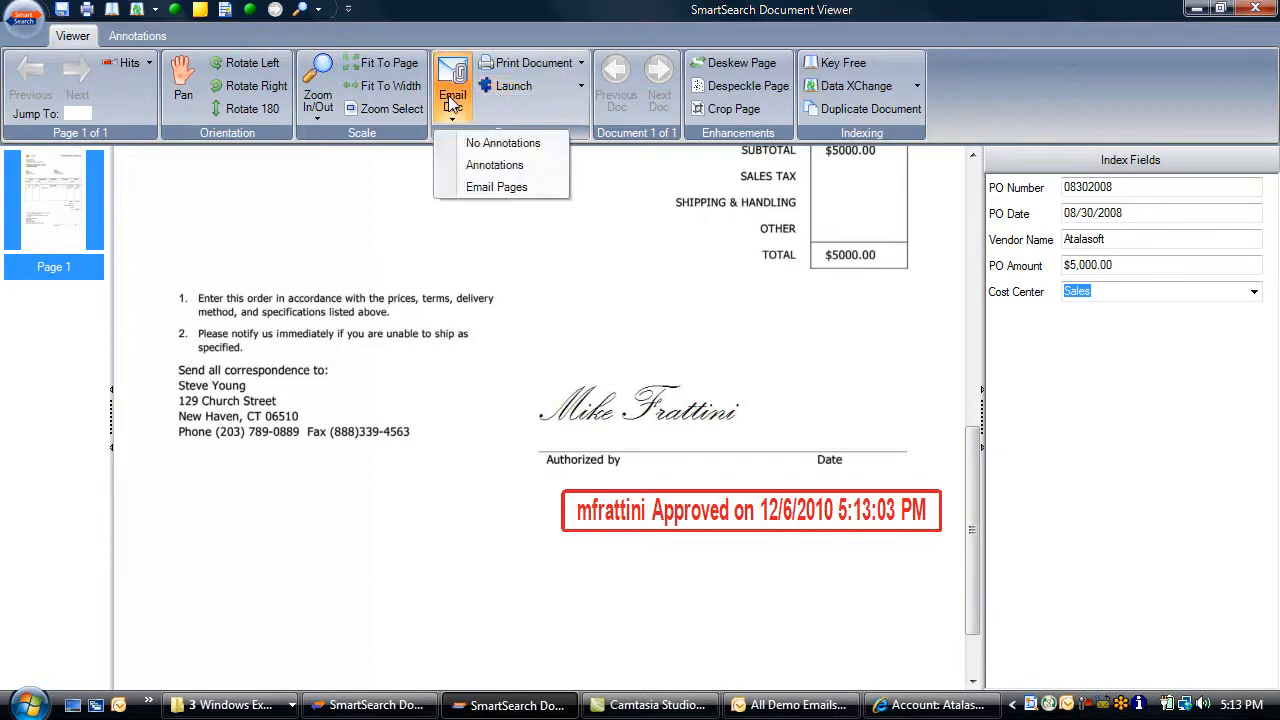
mouse_move(480, 143)
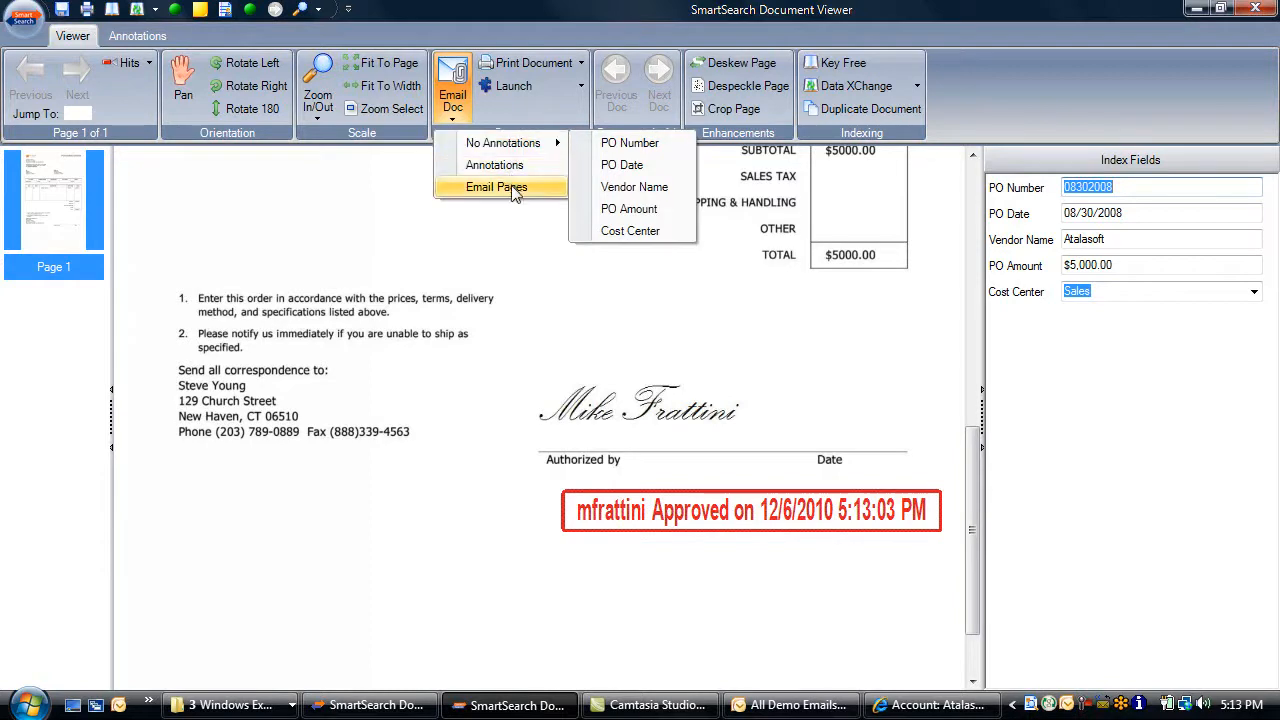
mouse_move(527, 151)
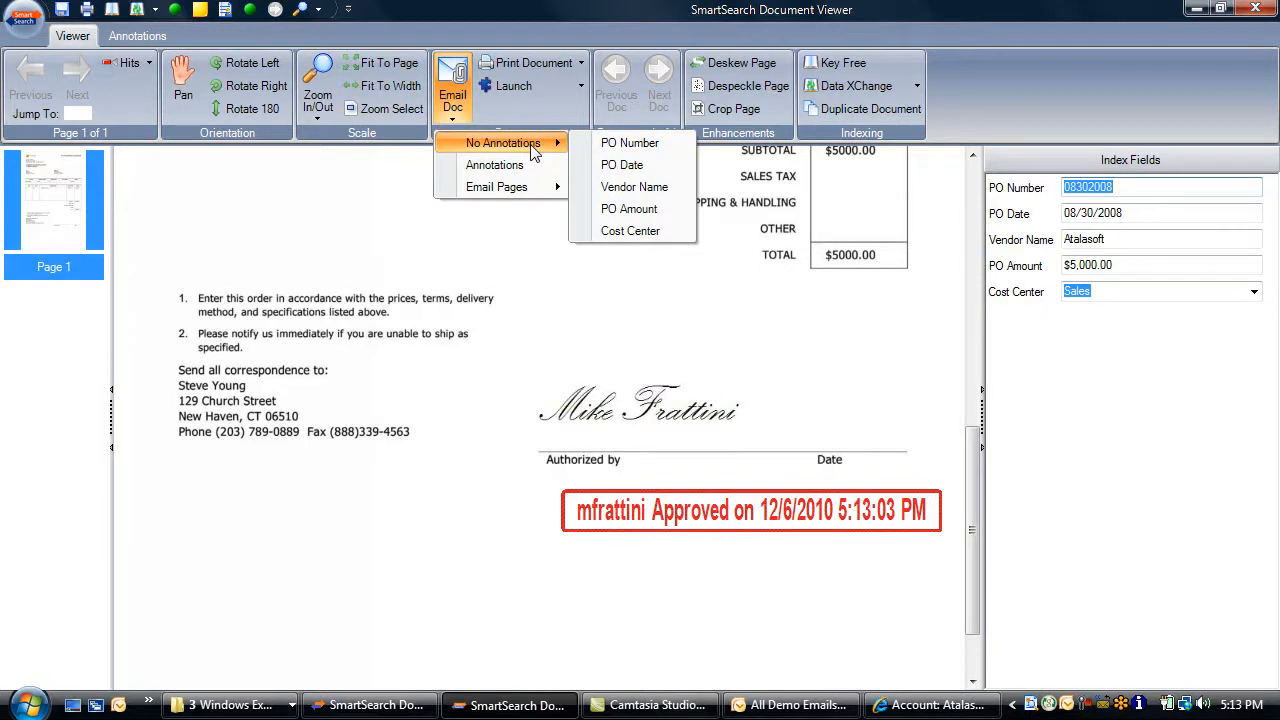
Email the unannotated purchase order as 08302008.pdf to the colleague's e-mail address
left_click(648, 145)
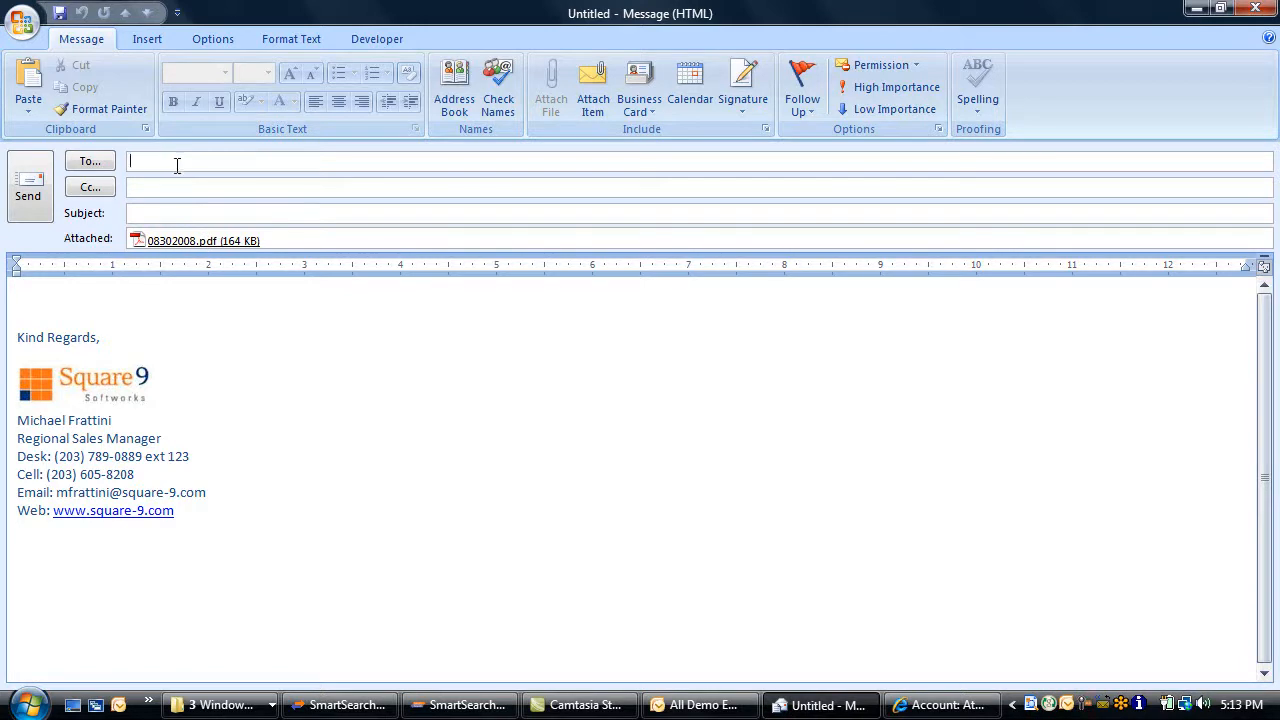
key("Return")
left_click(30, 200)
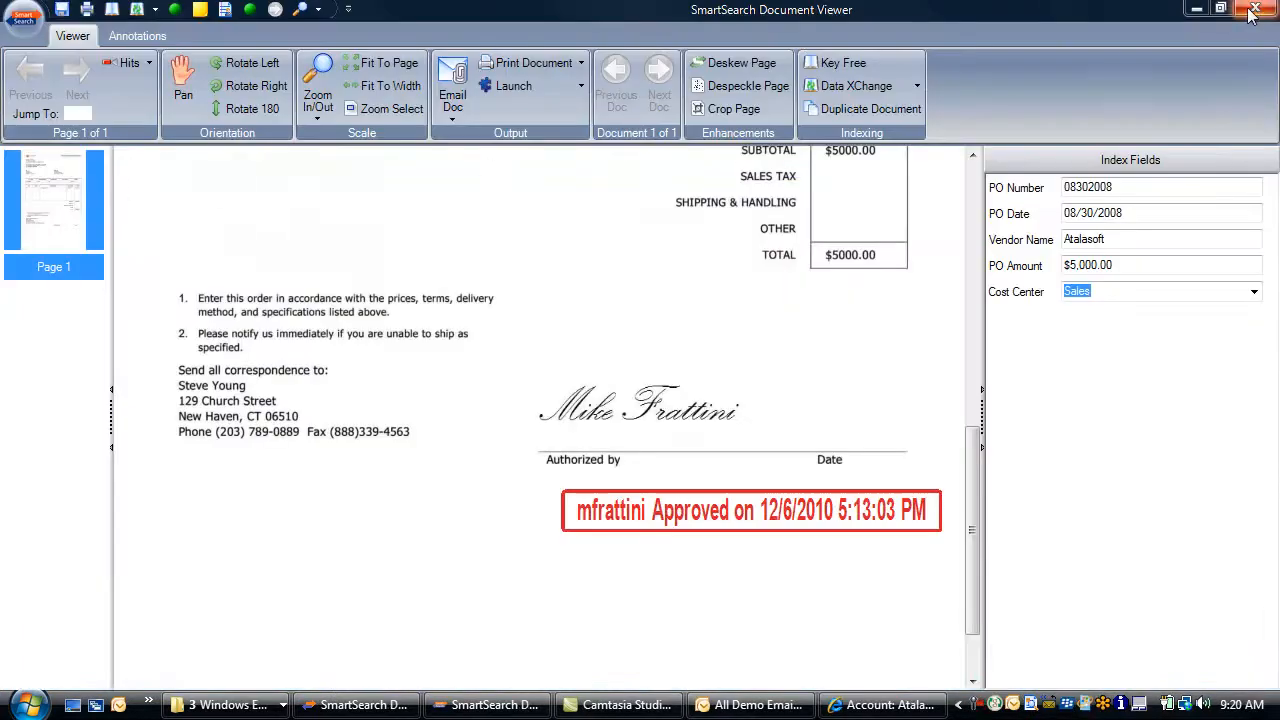
Close the document viewer and open the Correspondence archive
left_click(1252, 10)
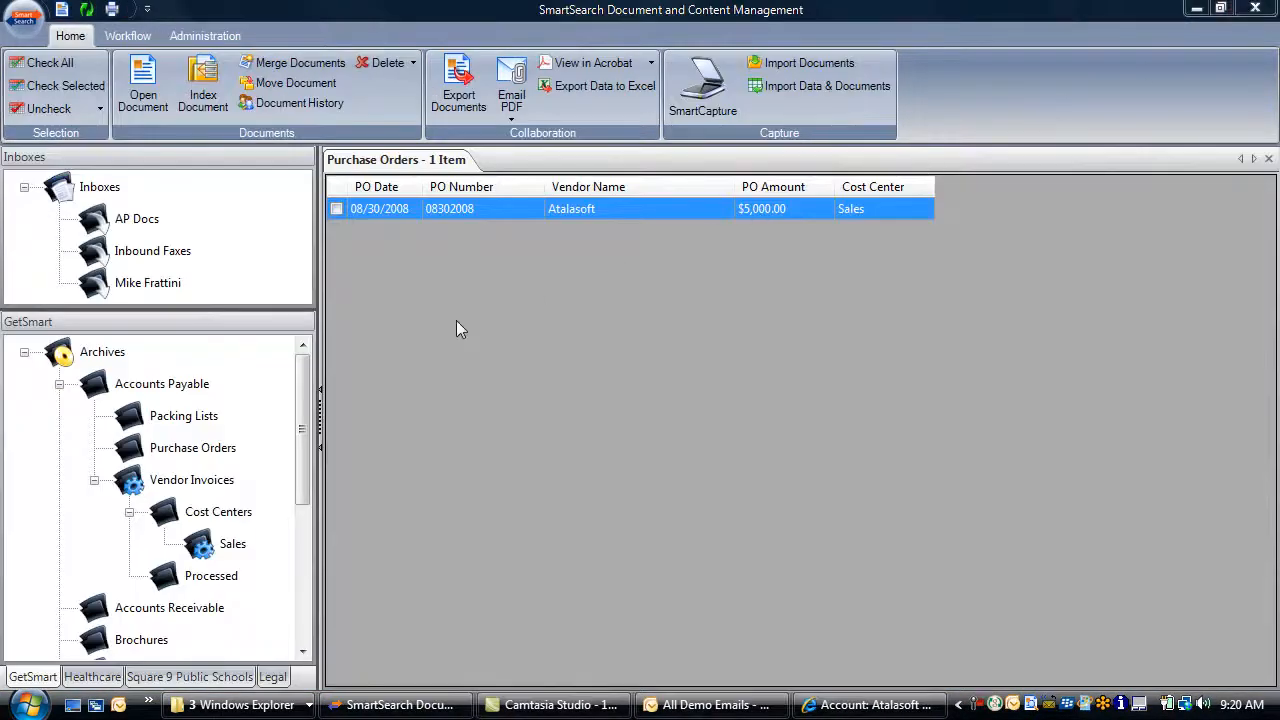
left_click_drag(306, 374, 316, 455)
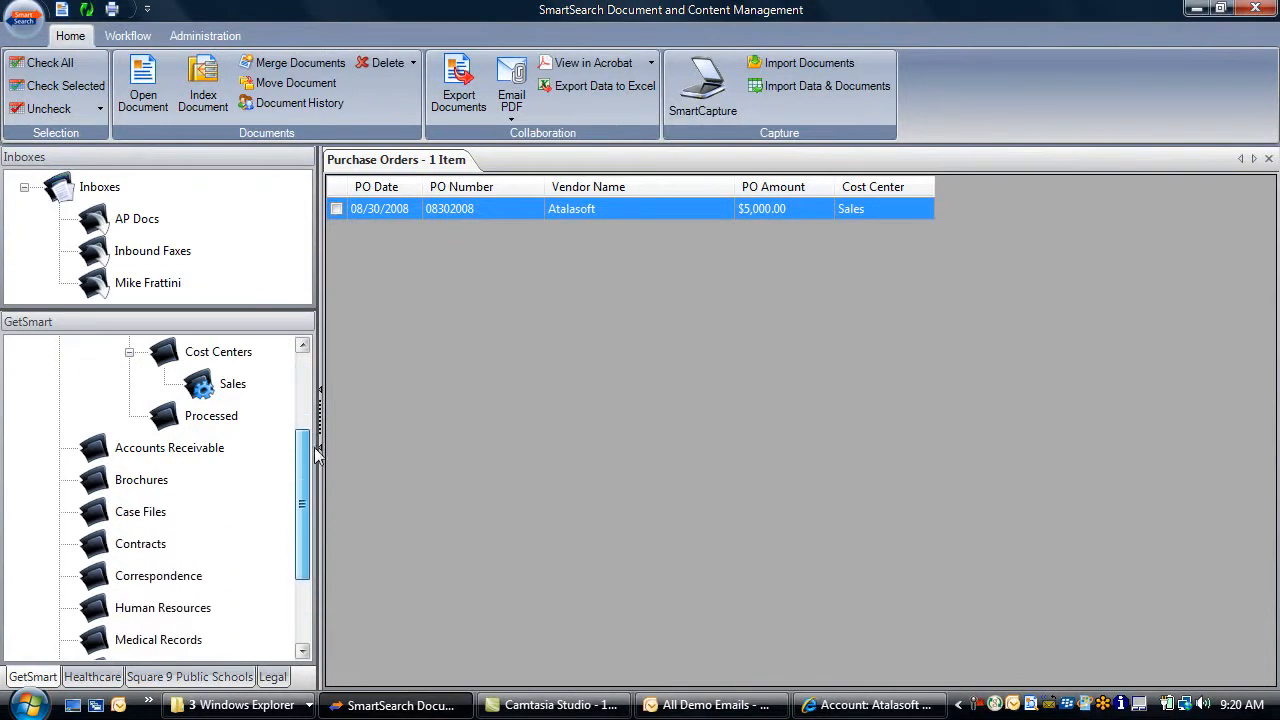
left_click(182, 580)
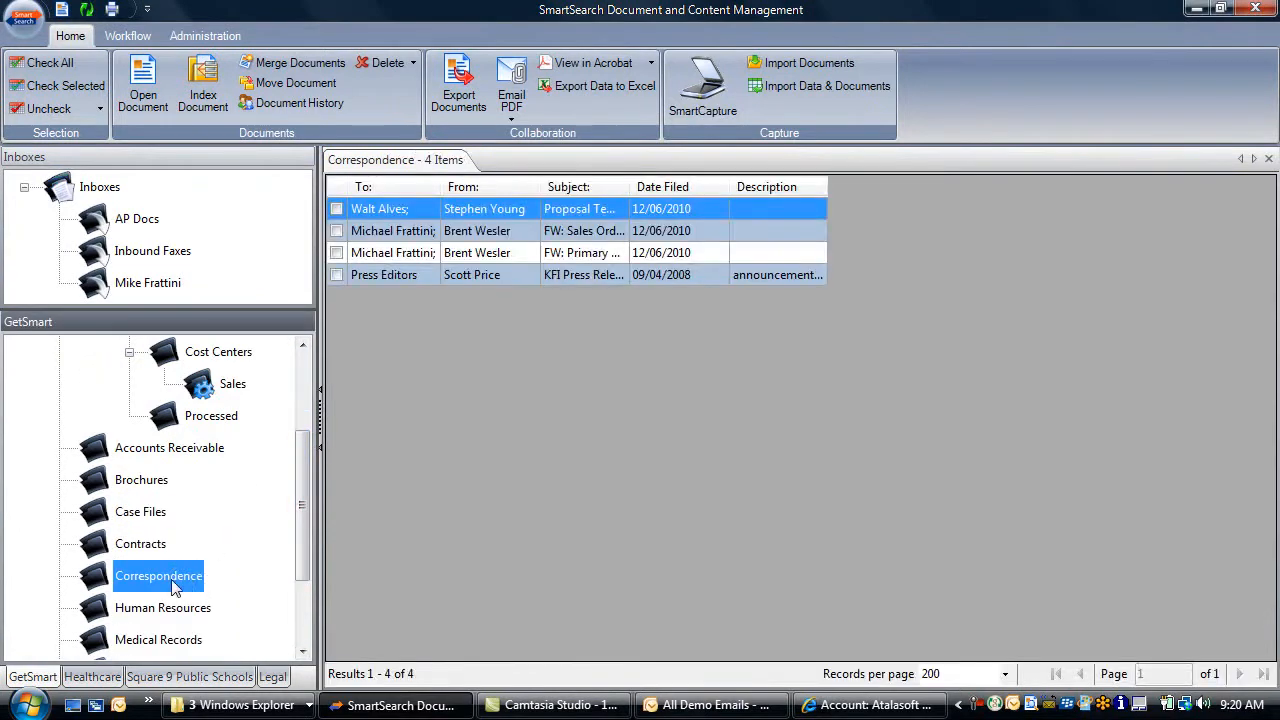
Run a Correspondence keyword search for 'keyfree'
right_click(172, 587)
mouse_move(230, 592)
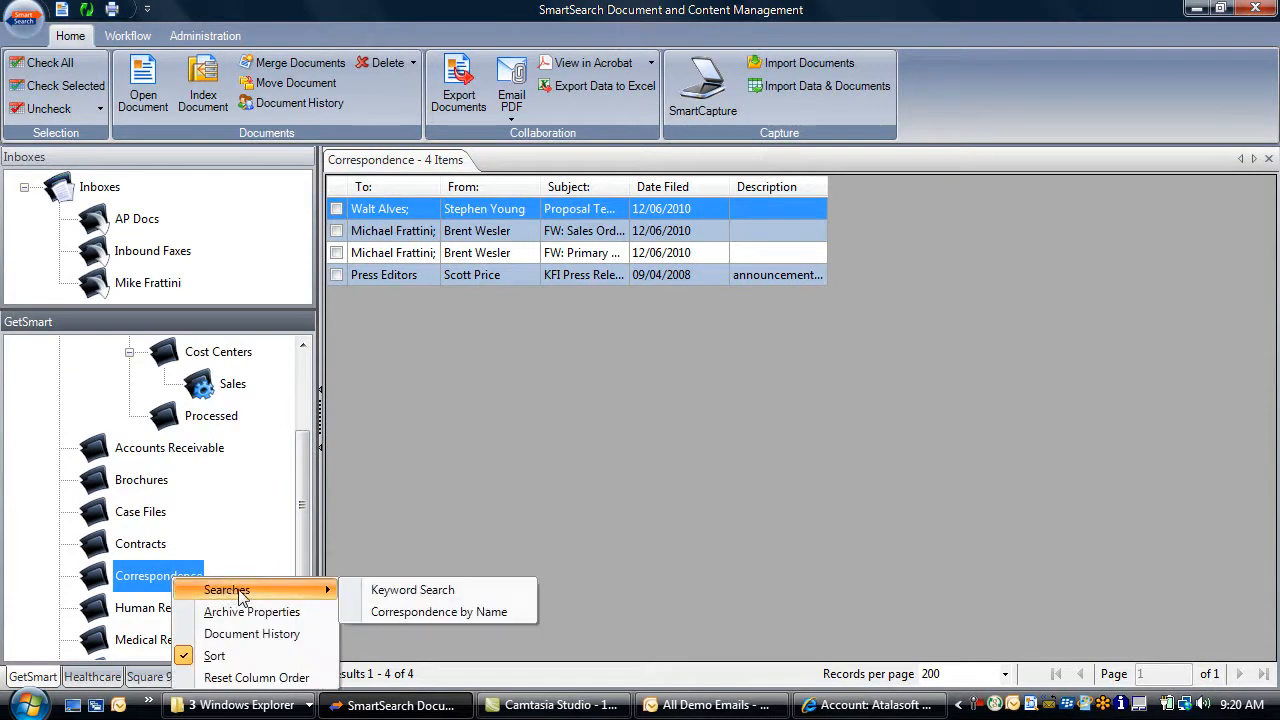
left_click(393, 592)
left_click(599, 287)
type("keyfree")
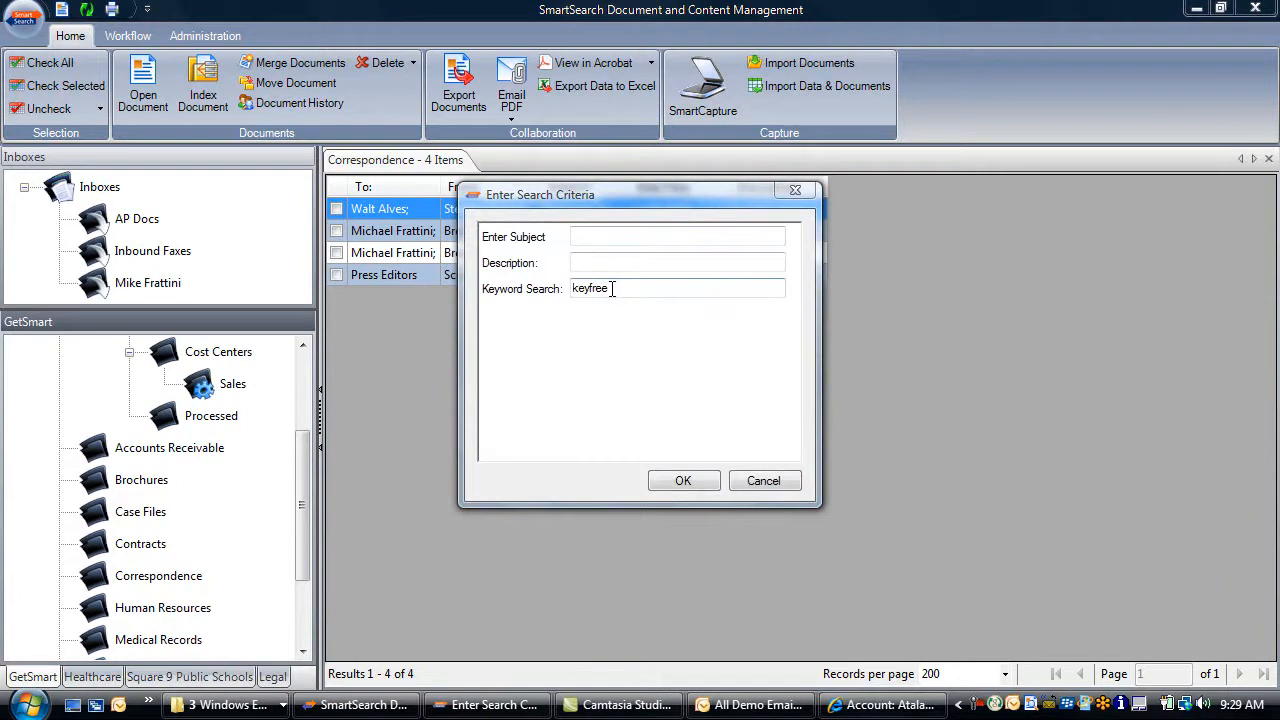
left_click(682, 480)
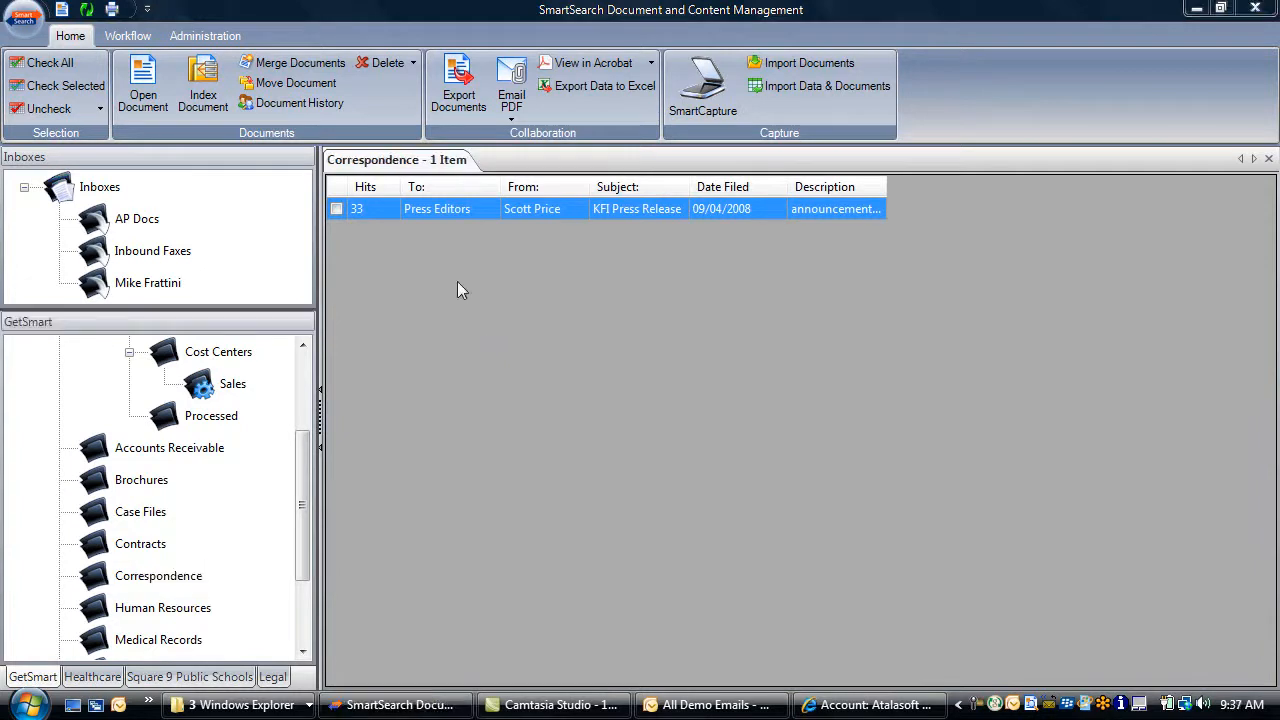
View the KFI Press Release, close it, and return to the Atalasoft account in Internet Explorer
double_click(452, 208)
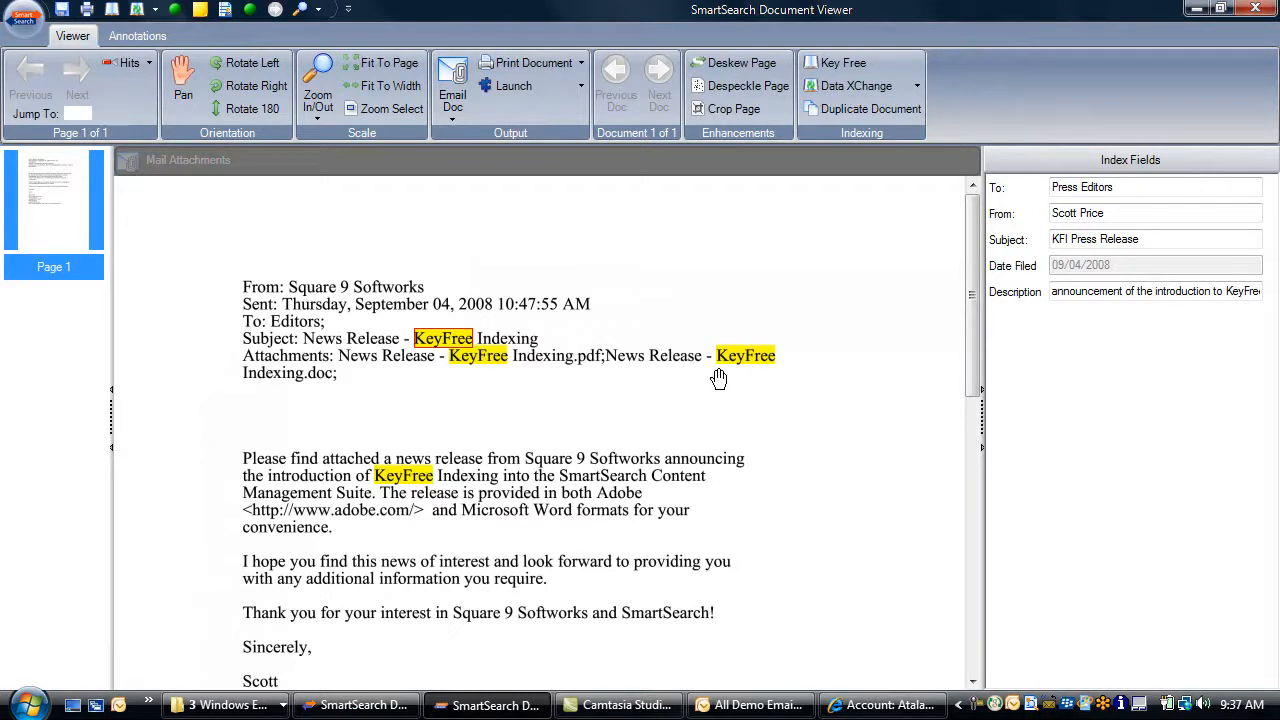
left_click(1252, 18)
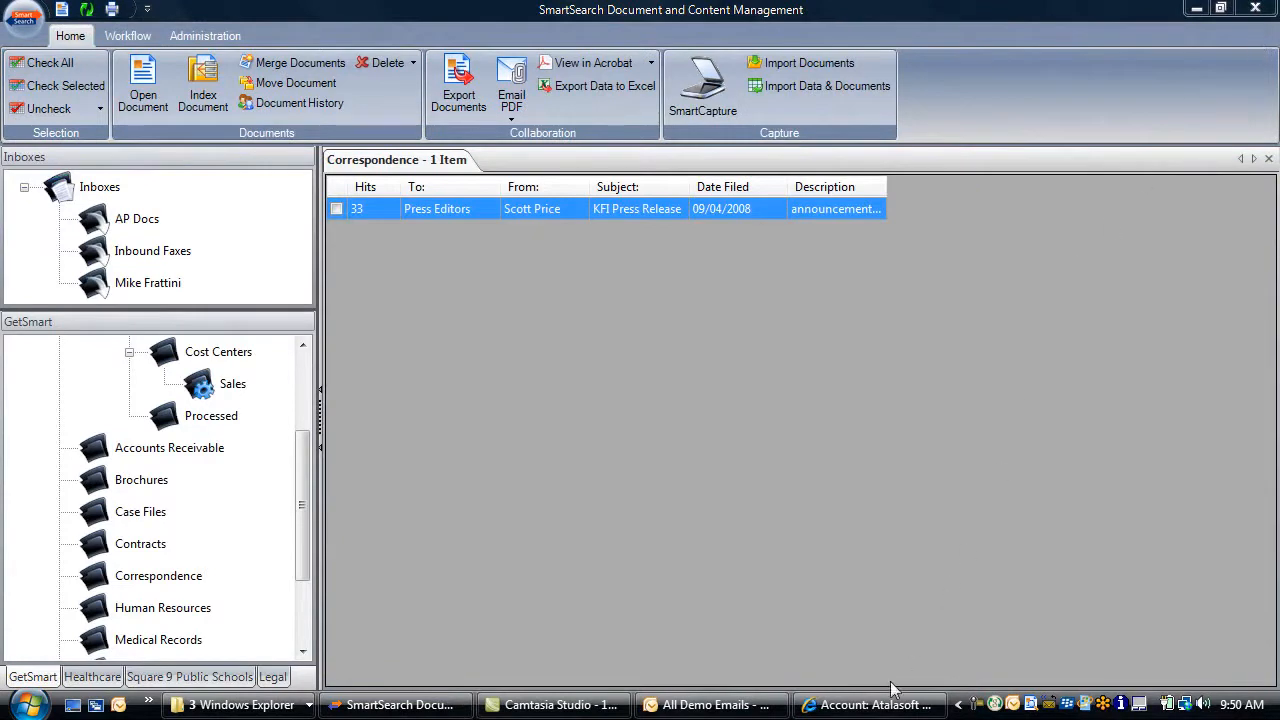
left_click(884, 706)
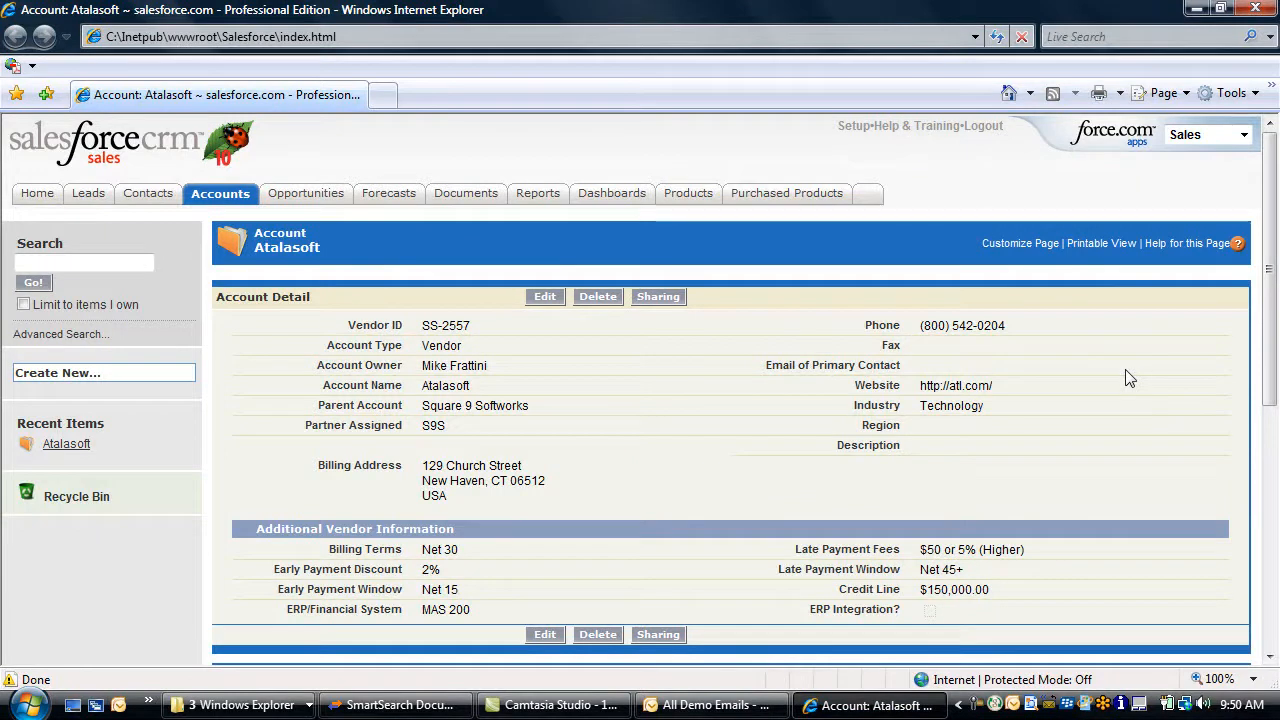
Scroll down to Purchased Products and open purchase order 08302008 in the viewer
left_click_drag(1266, 178, 1217, 301)
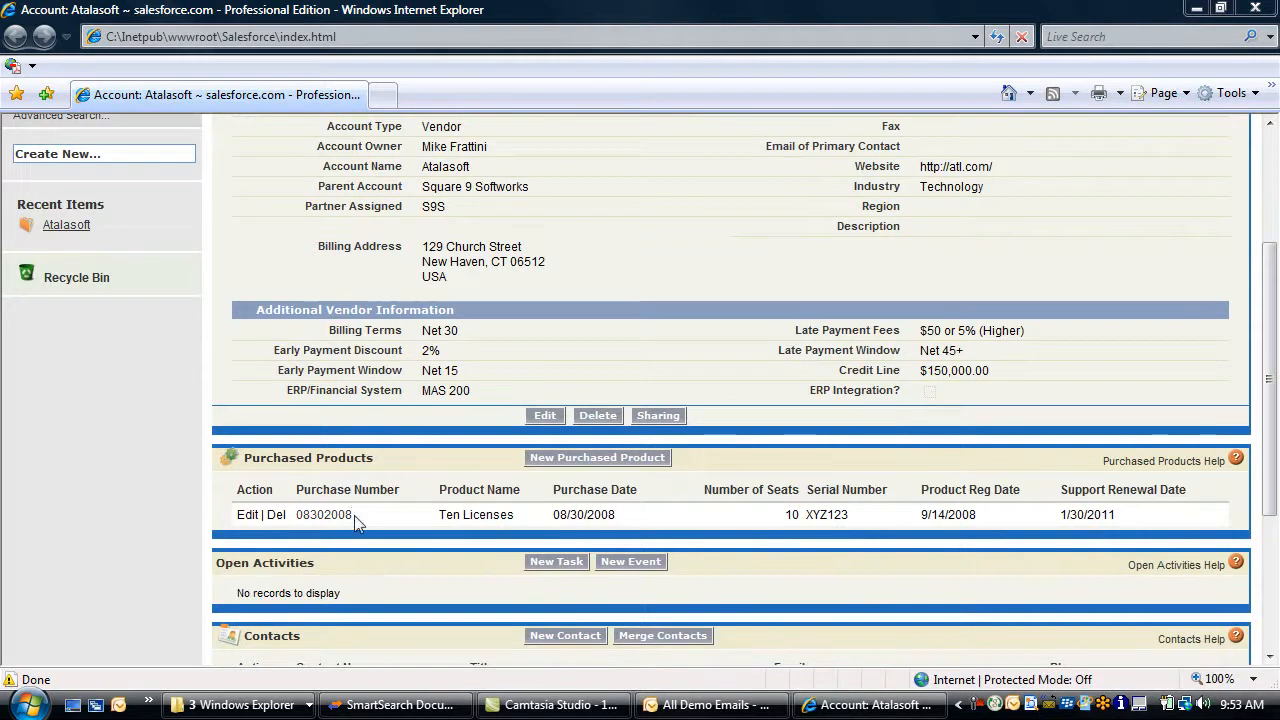
left_click(330, 515)
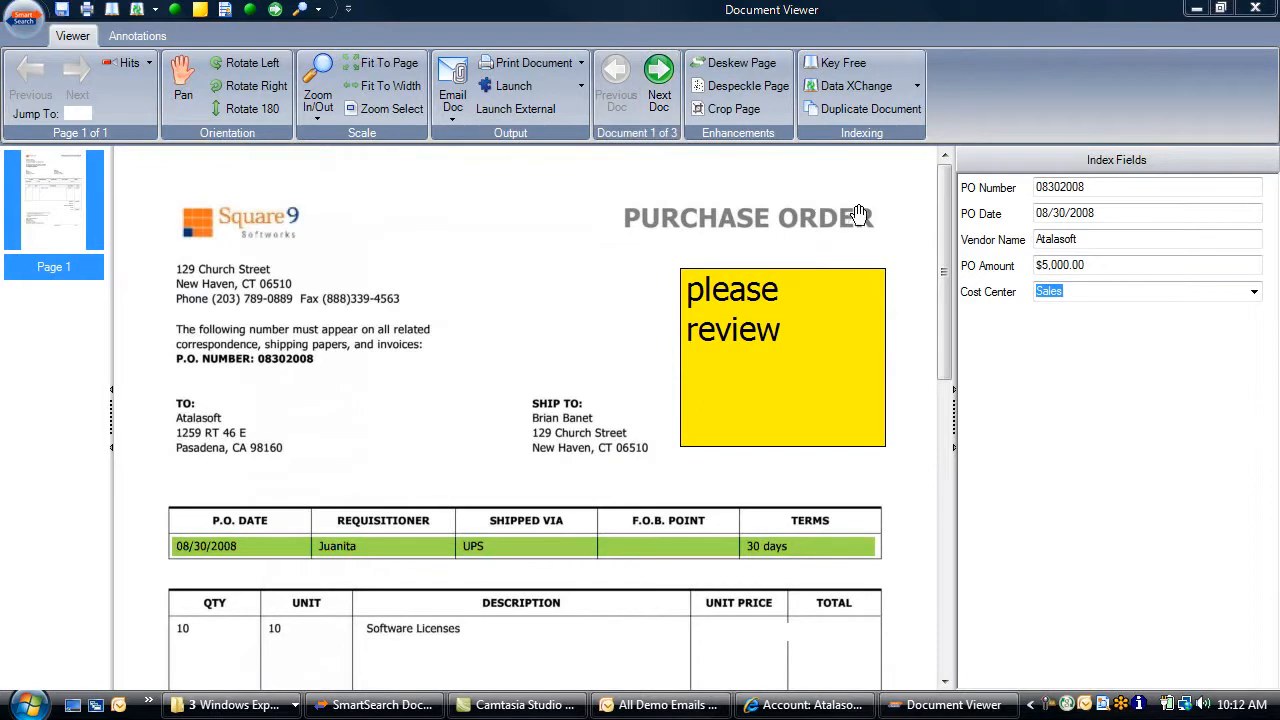
Review purchase order 08302008 and its packaging slip, moving on to the Atalasoft invoice
left_click_drag(952, 189, 948, 413)
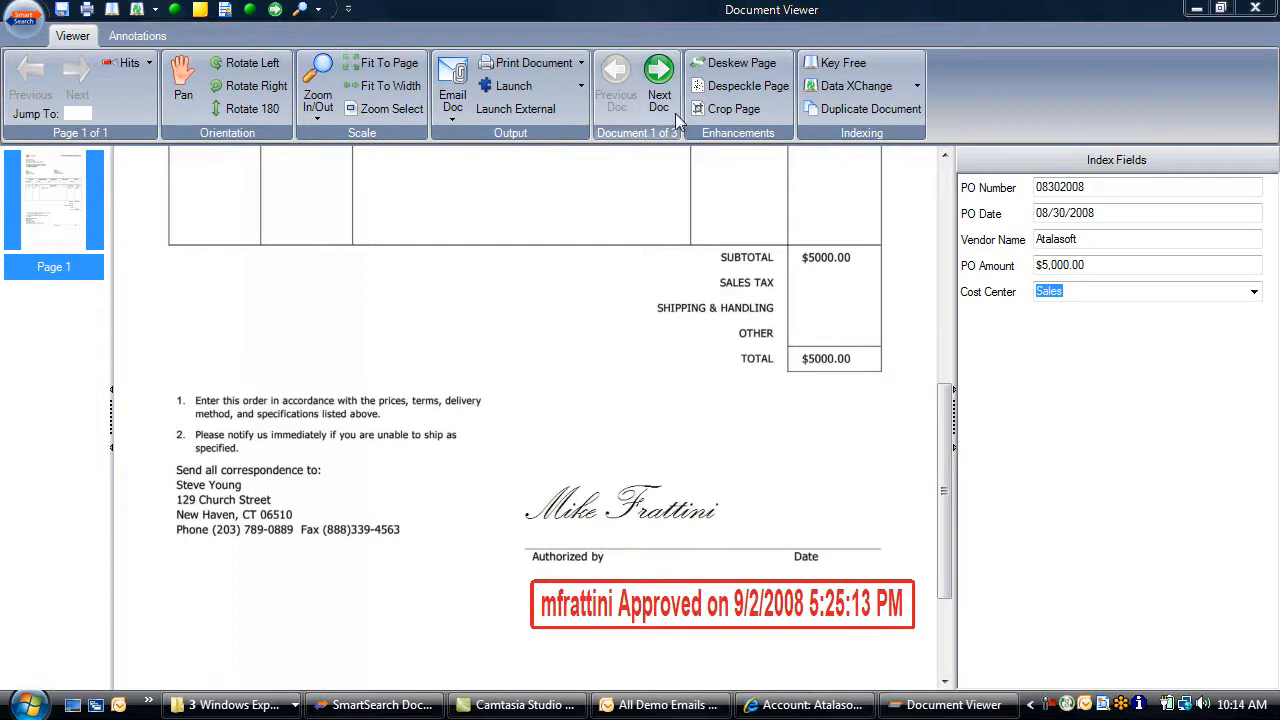
left_click(663, 88)
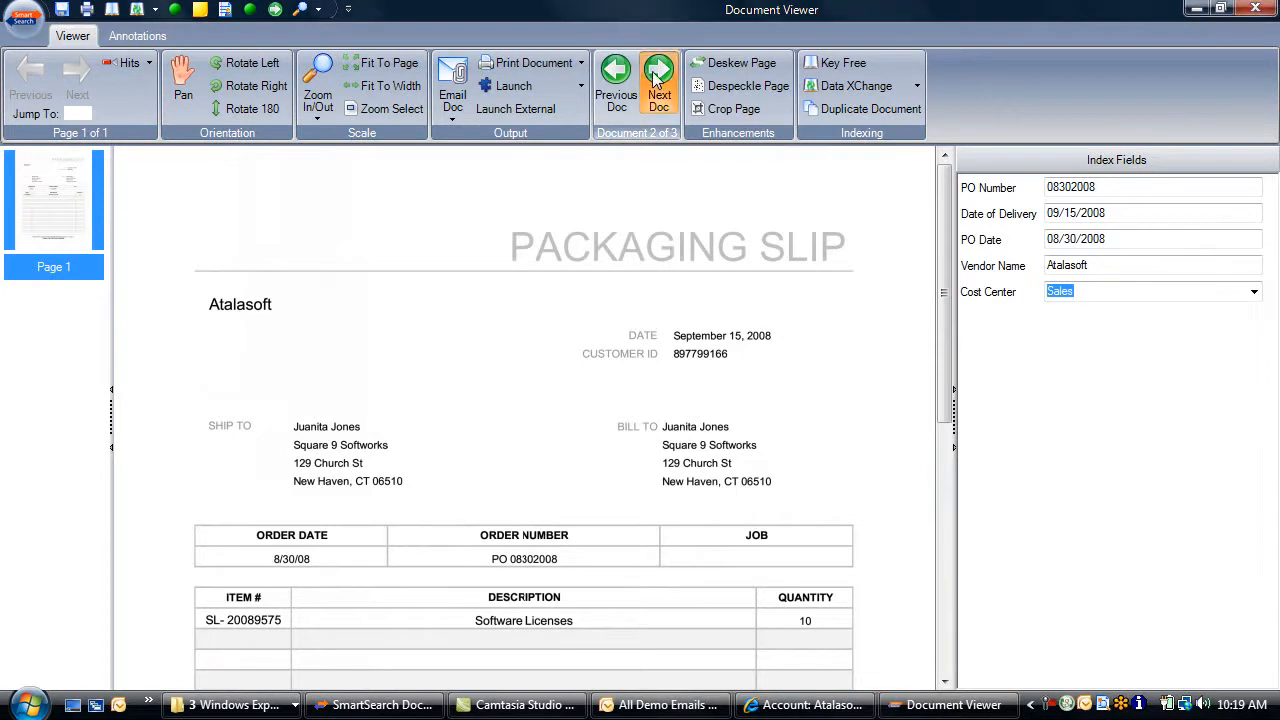
left_click(657, 82)
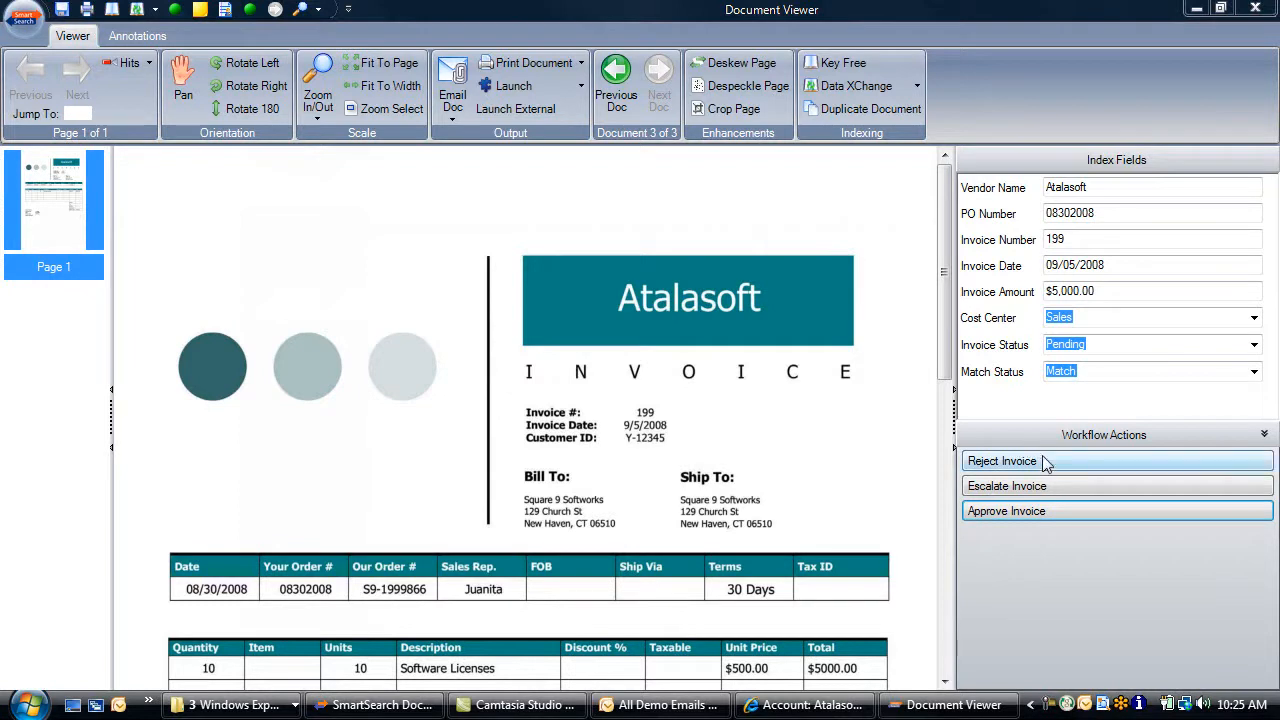
Approve Atalasoft invoice 199 and close the Document Viewer
left_click(1032, 512)
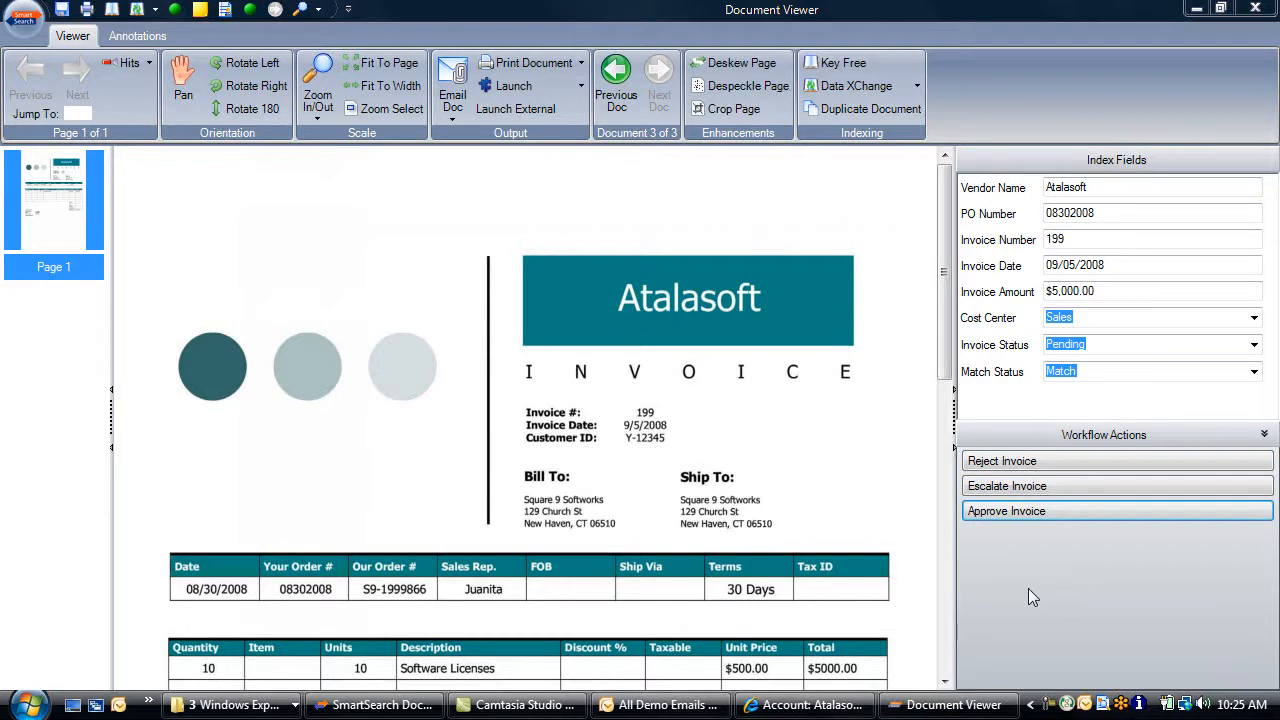
left_click(1020, 511)
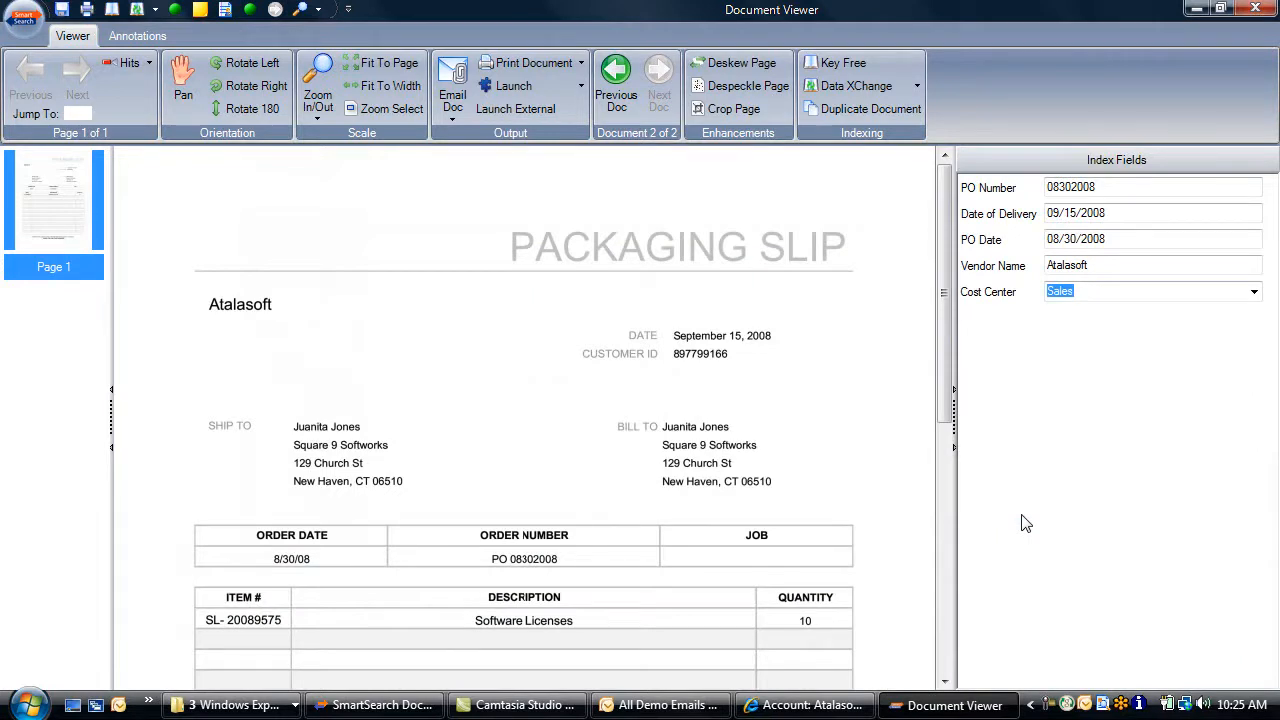
left_click(1255, 9)
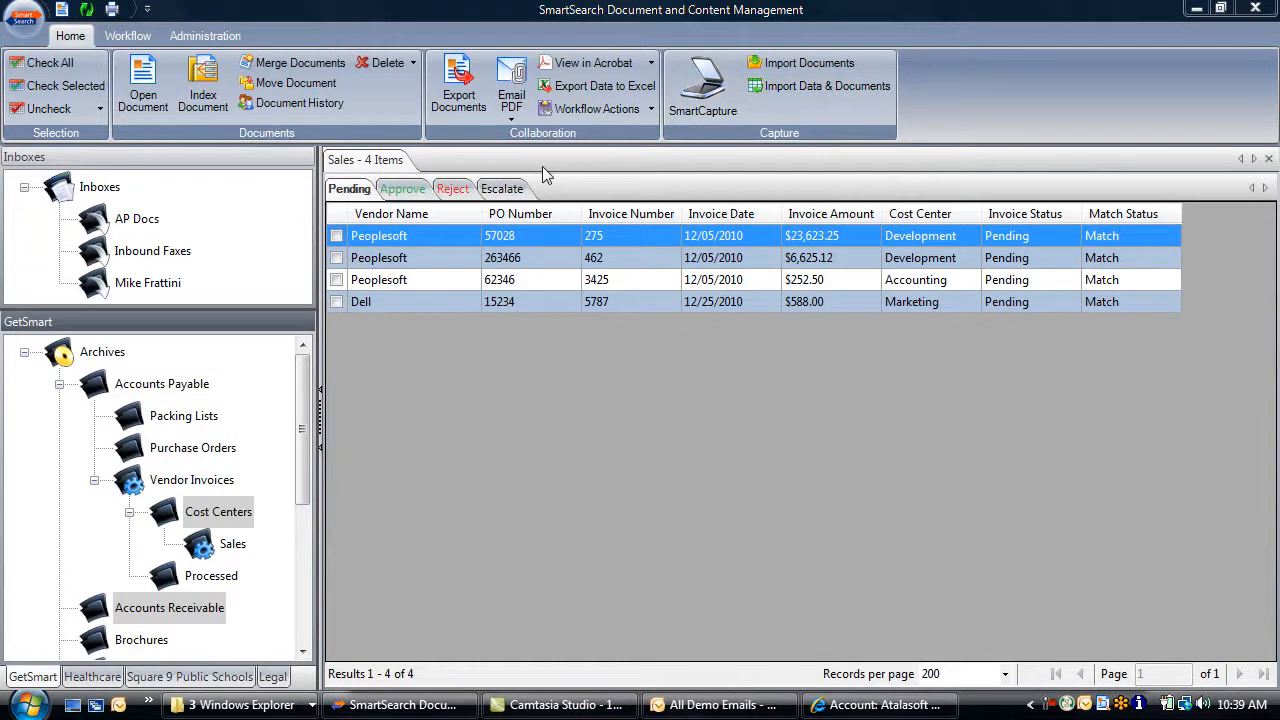
Display the list of approved Sales invoices
left_click(403, 189)
left_click(453, 189)
left_click(494, 192)
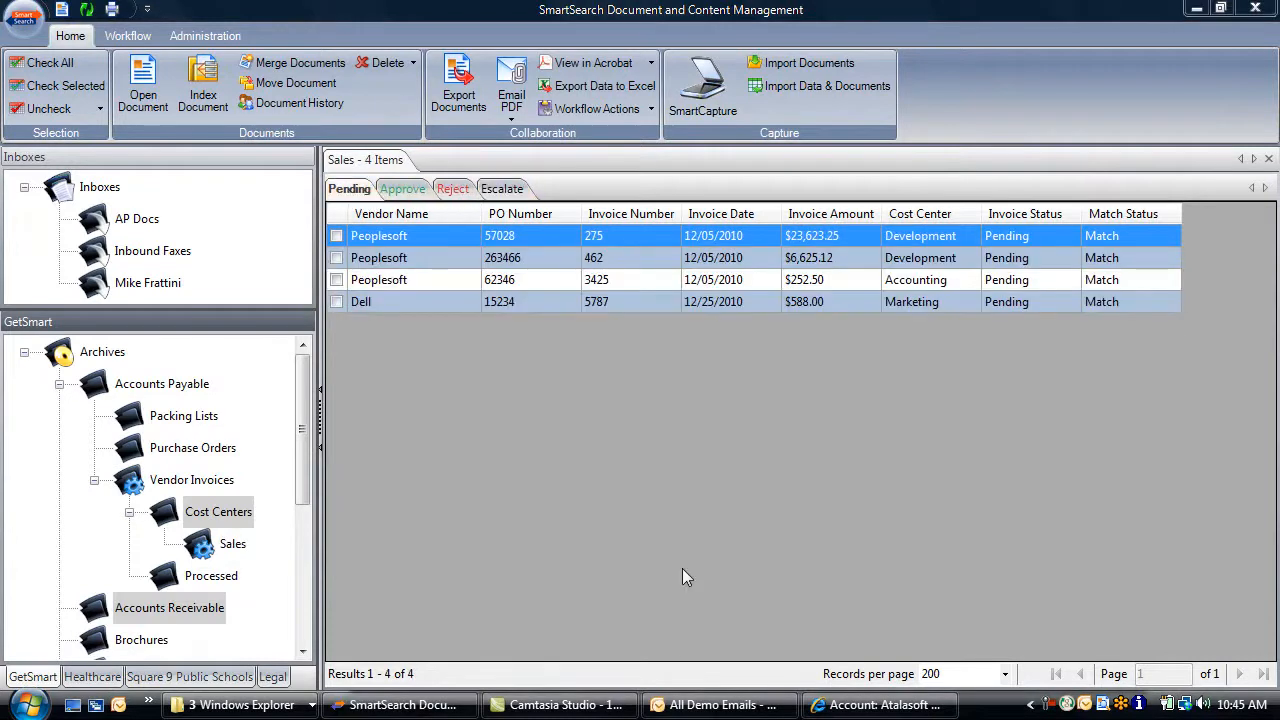
left_click(700, 705)
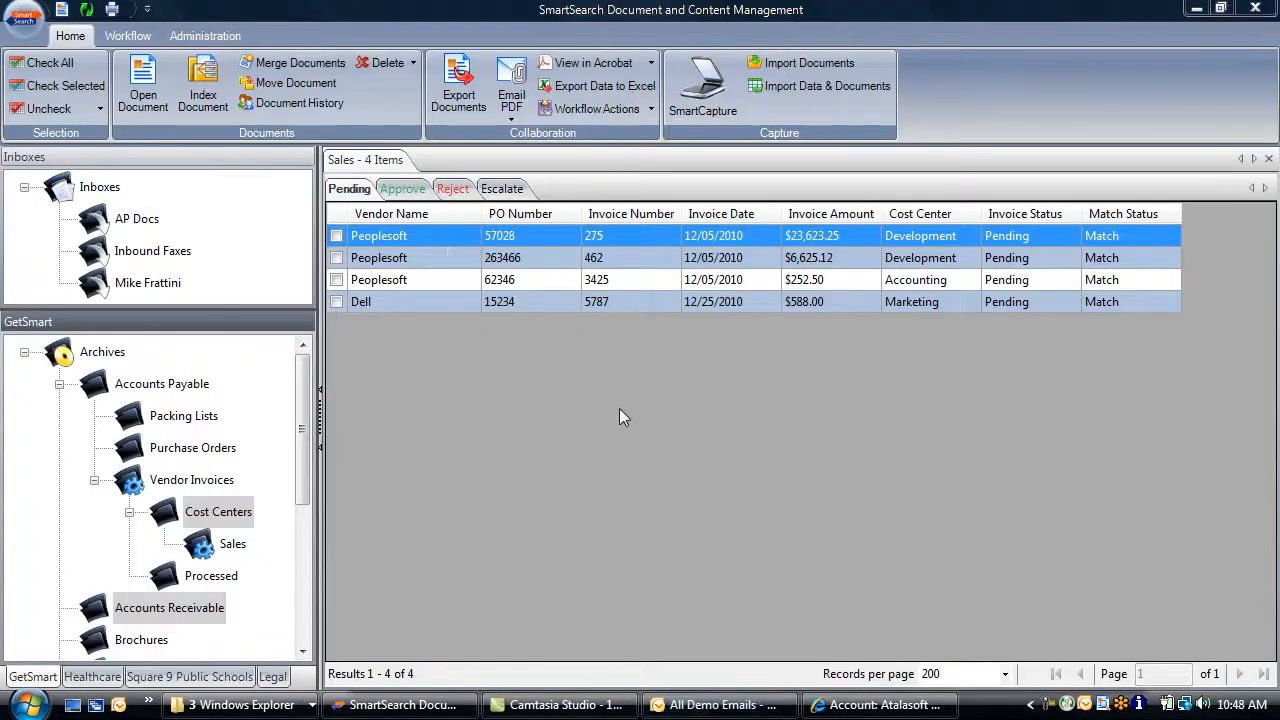
left_click(390, 190)
Mark all five approved invoices and export them to Excel as approved invoices report.csv
left_click(45, 62)
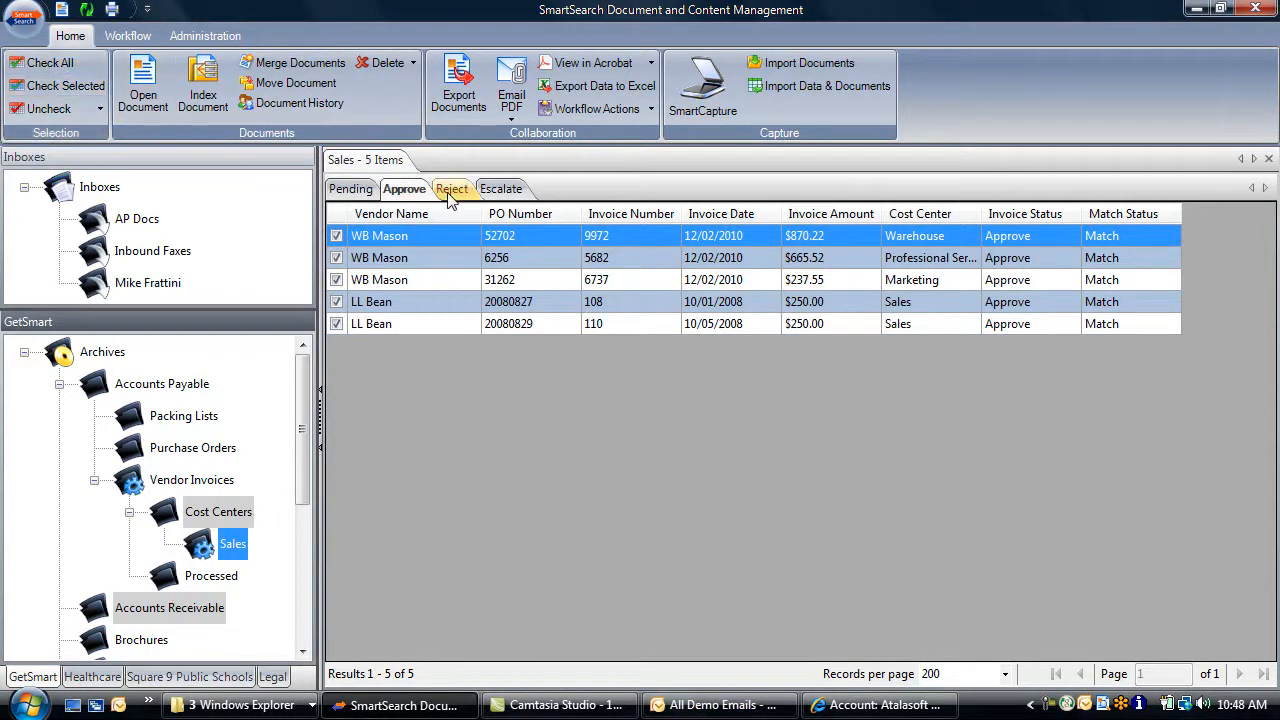
left_click(620, 87)
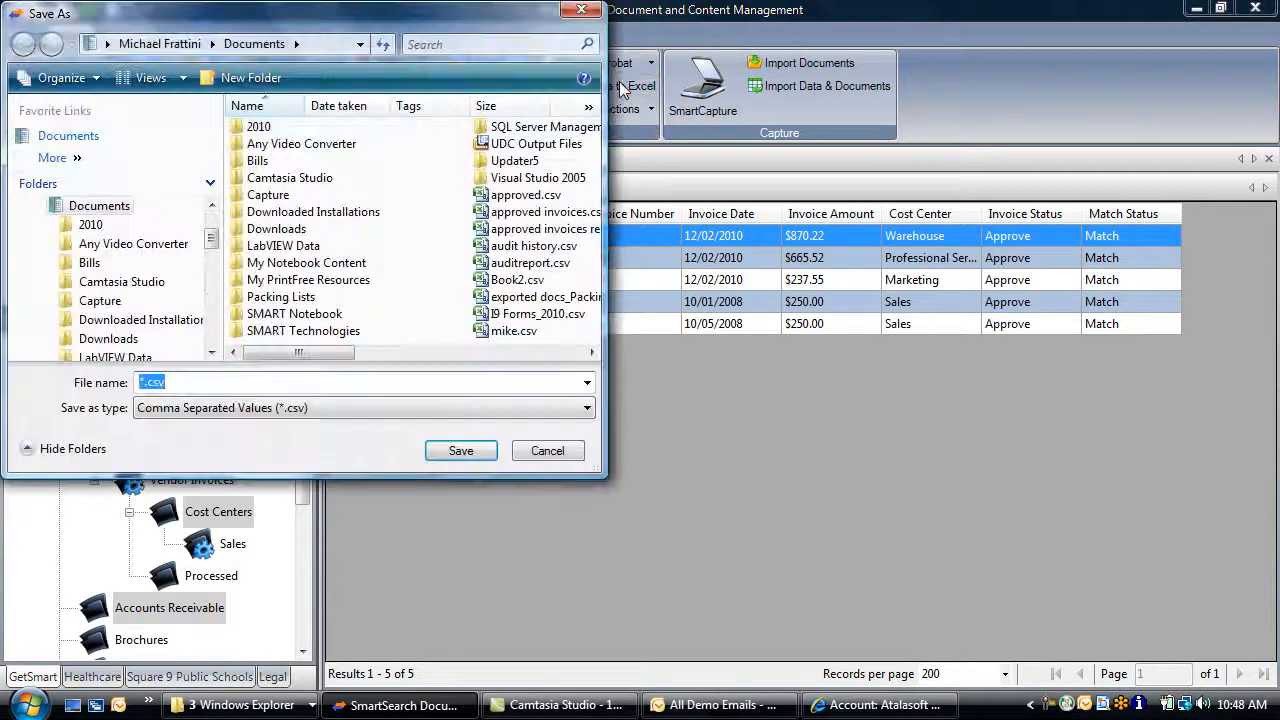
type("app")
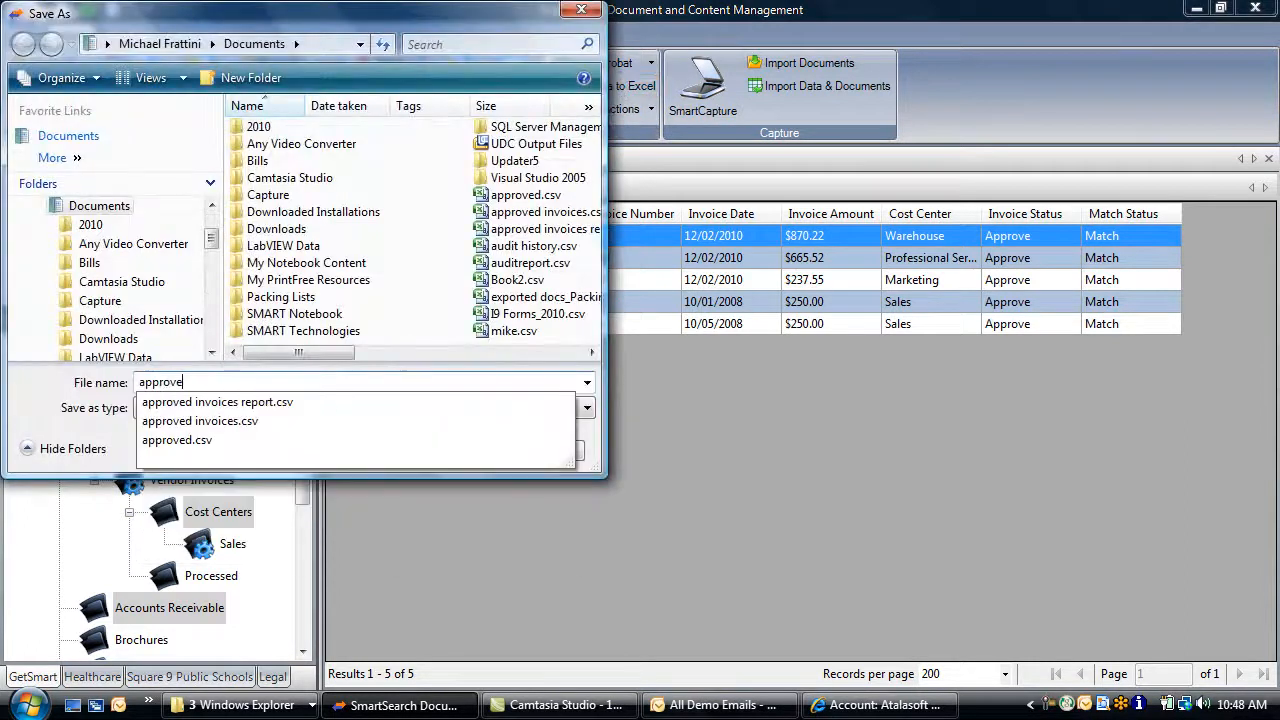
type("rove")
key("Down")
key("Return")
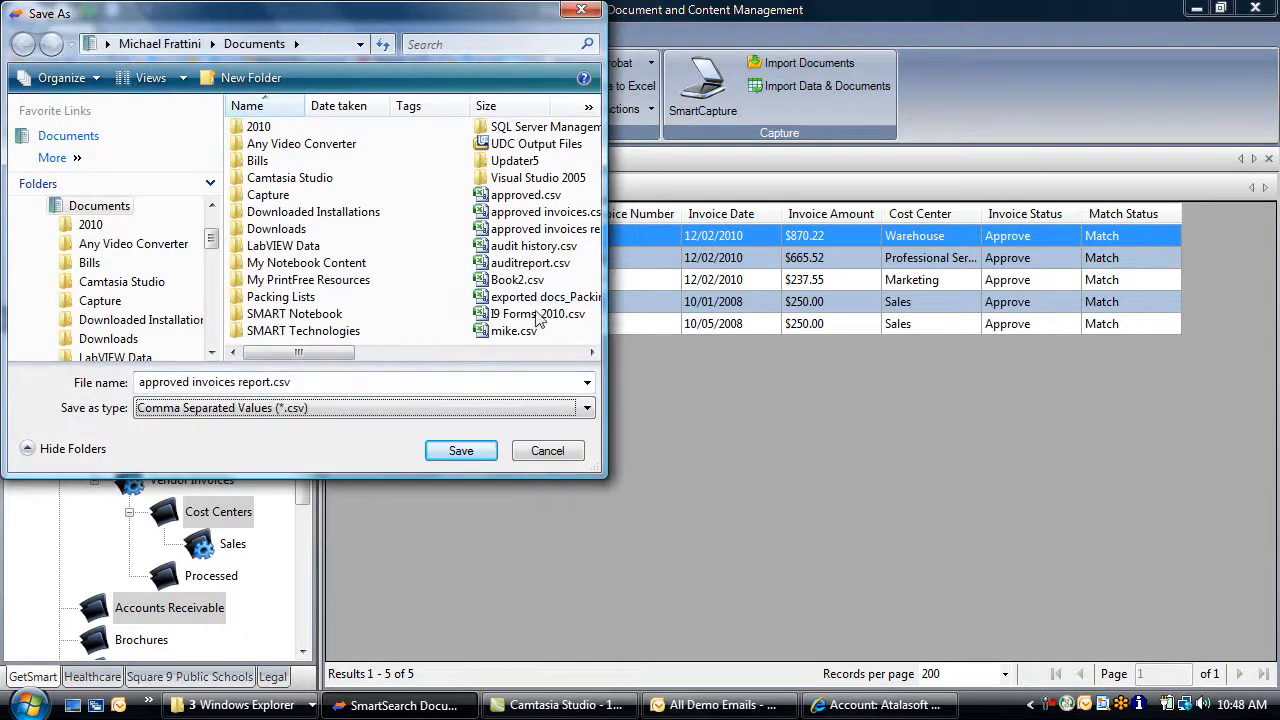
left_click(485, 455)
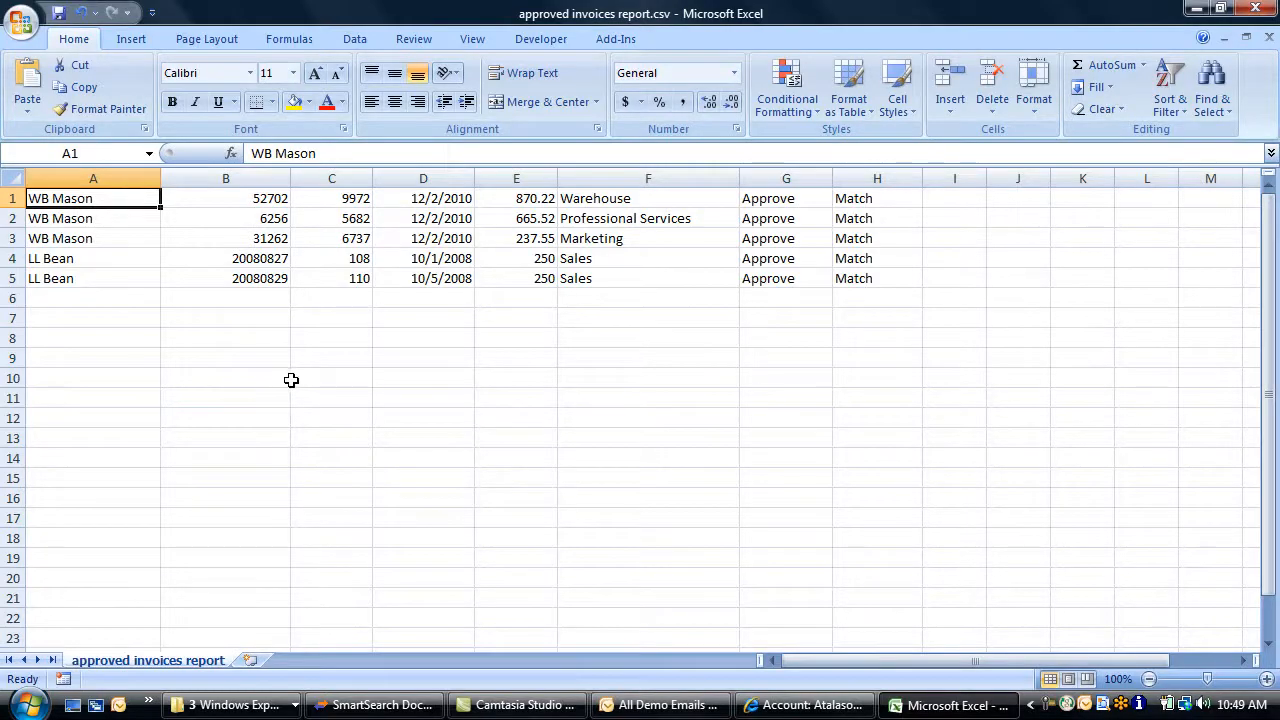
AutoSum the invoice amounts E1:E5 into E6, giving 2273.29, and bring up Save As options
left_click(538, 293)
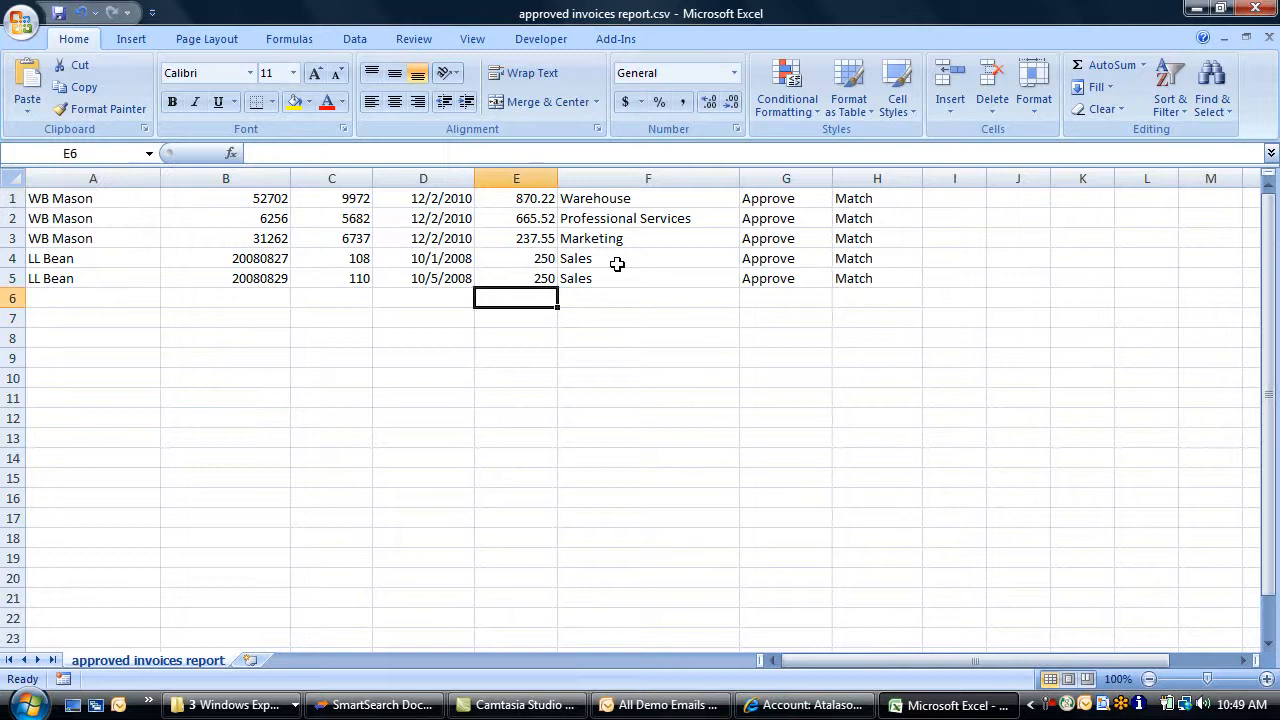
left_click(1108, 64)
key("Return")
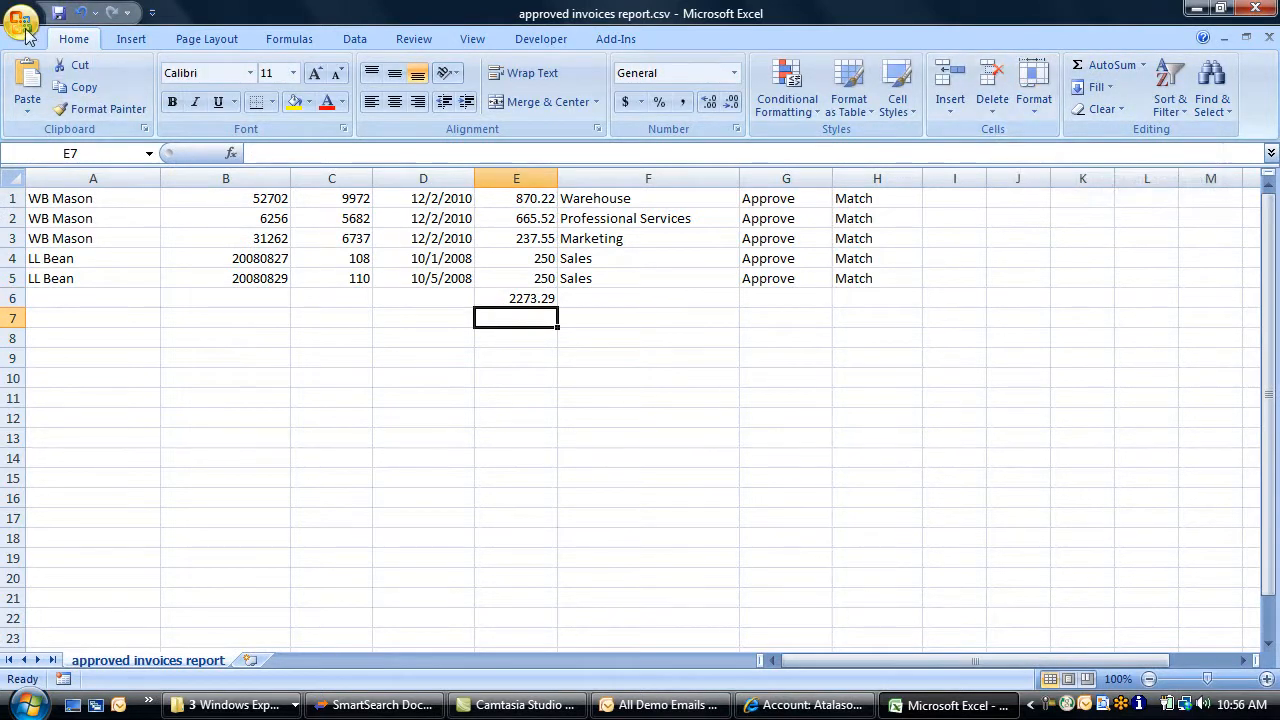
left_click(24, 32)
mouse_move(66, 200)
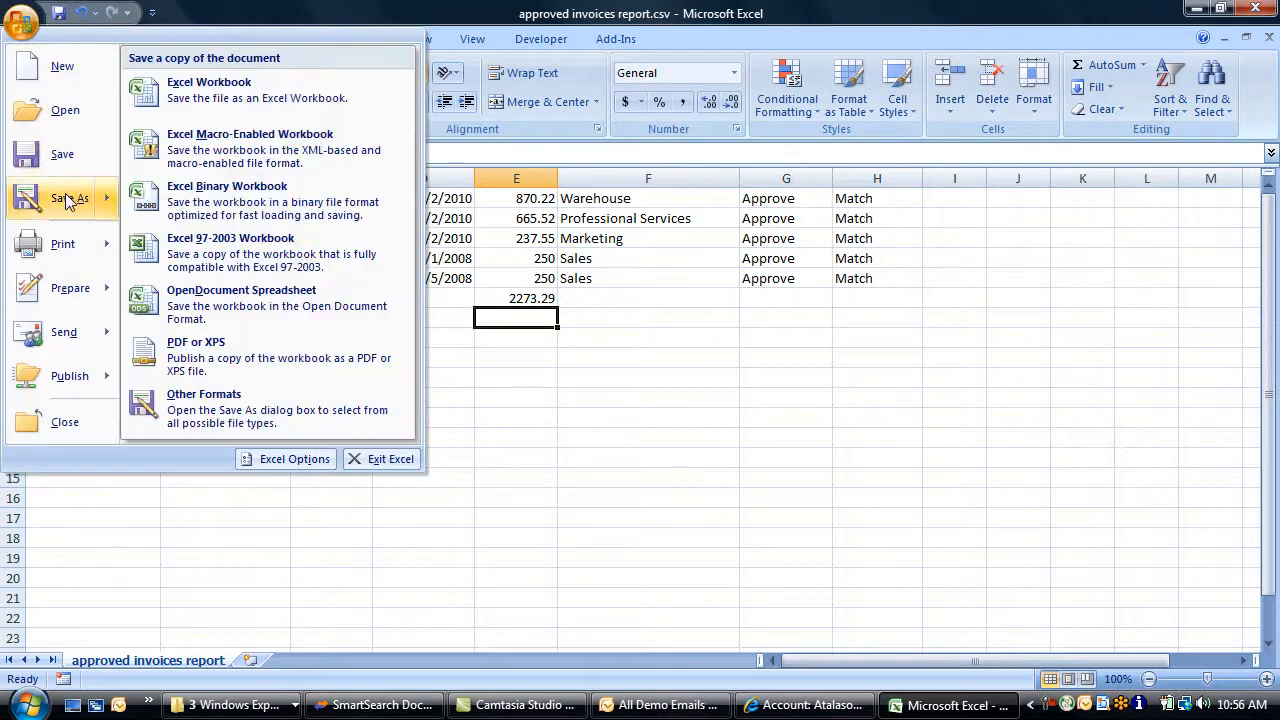
Save as Excel workbook into SmartSearch FileXChange > GetSmart > Reports, described 'approved invoices', dated 12/05/2010
left_click(241, 98)
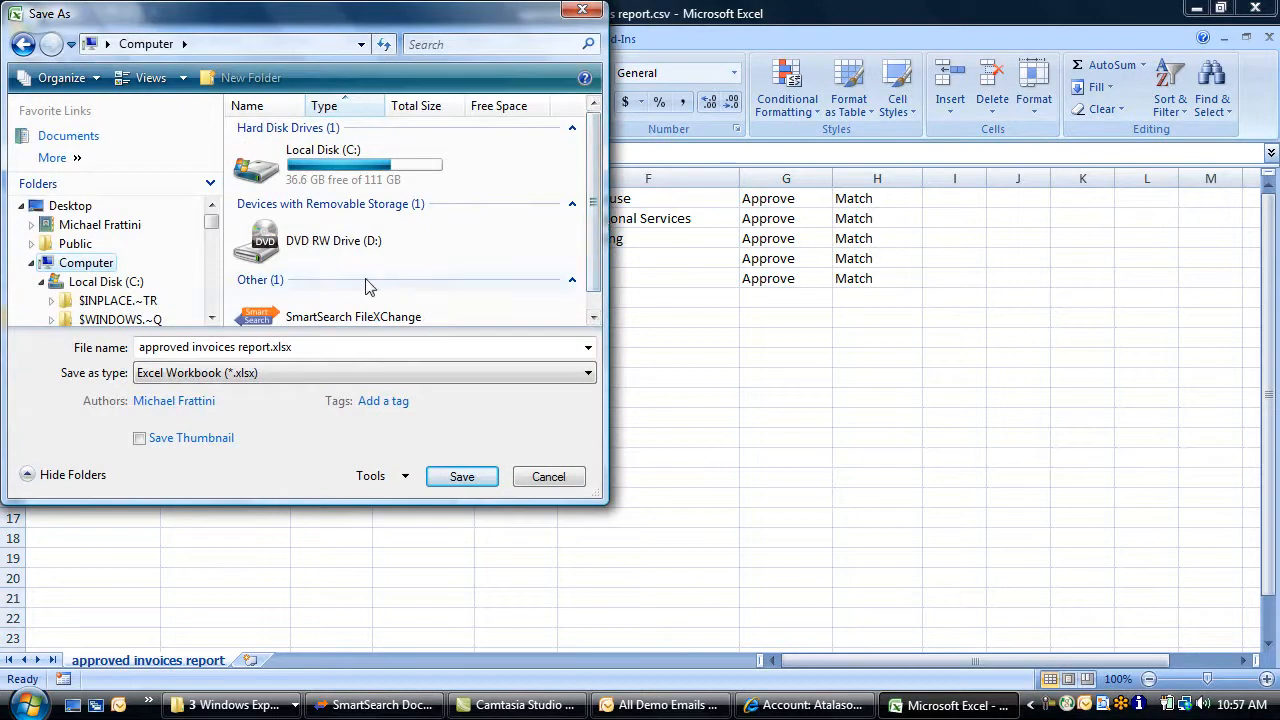
double_click(346, 314)
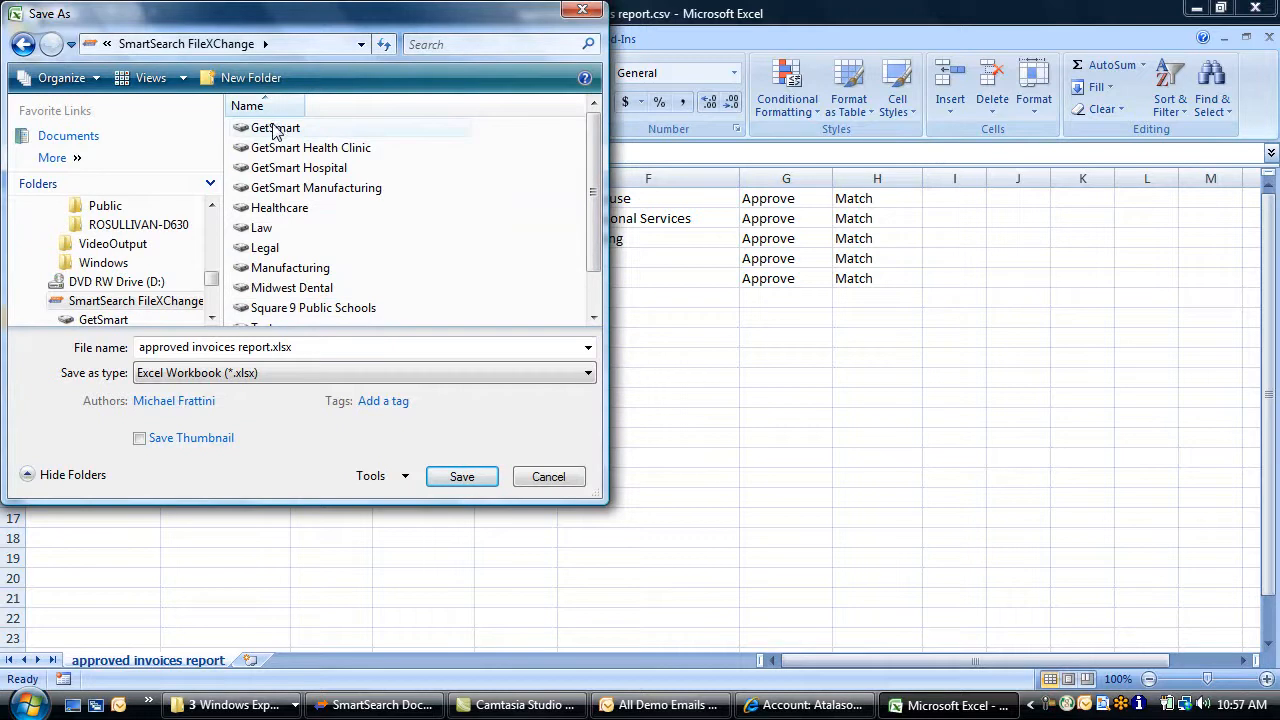
double_click(276, 128)
left_click_drag(594, 168, 596, 256)
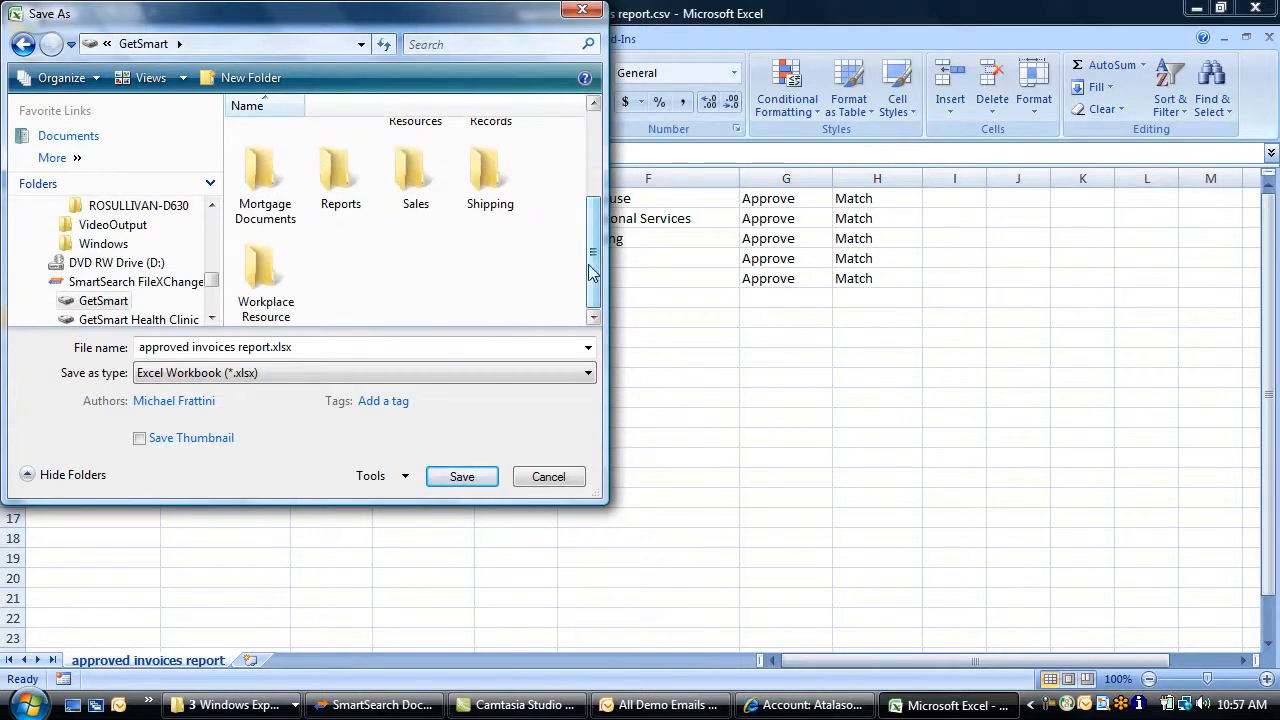
left_click(340, 192)
double_click(340, 192)
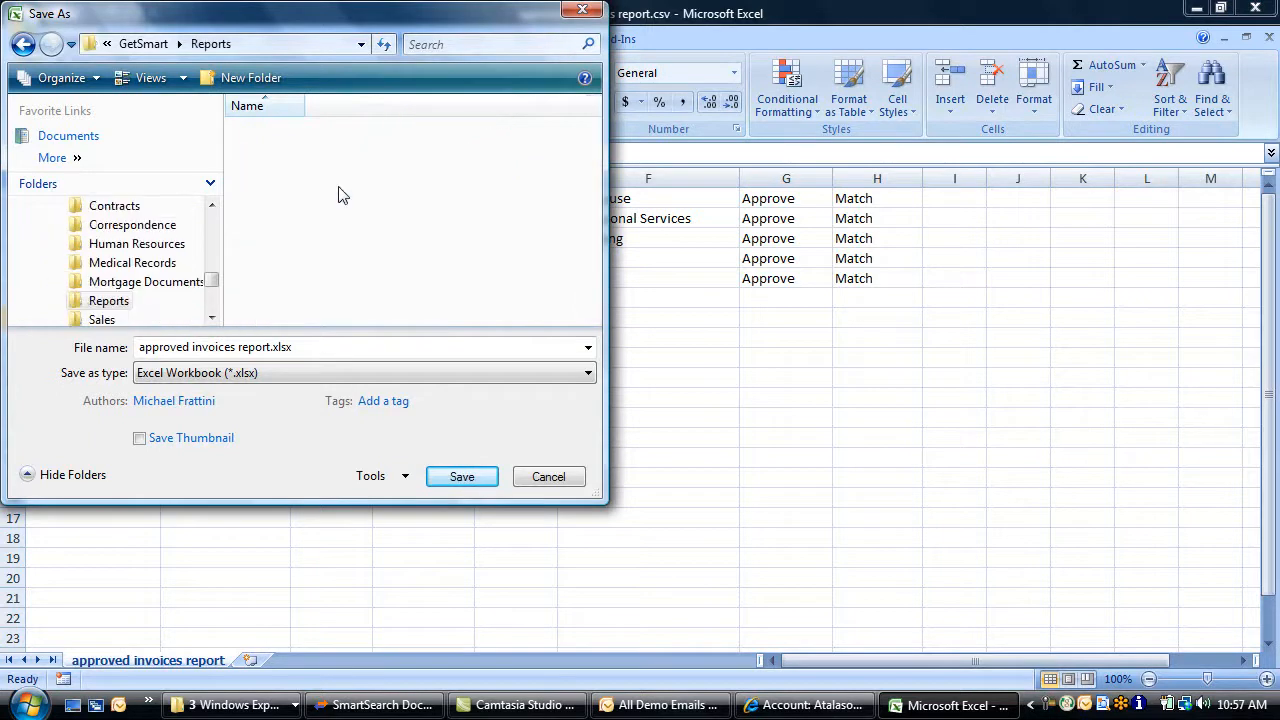
left_click(459, 476)
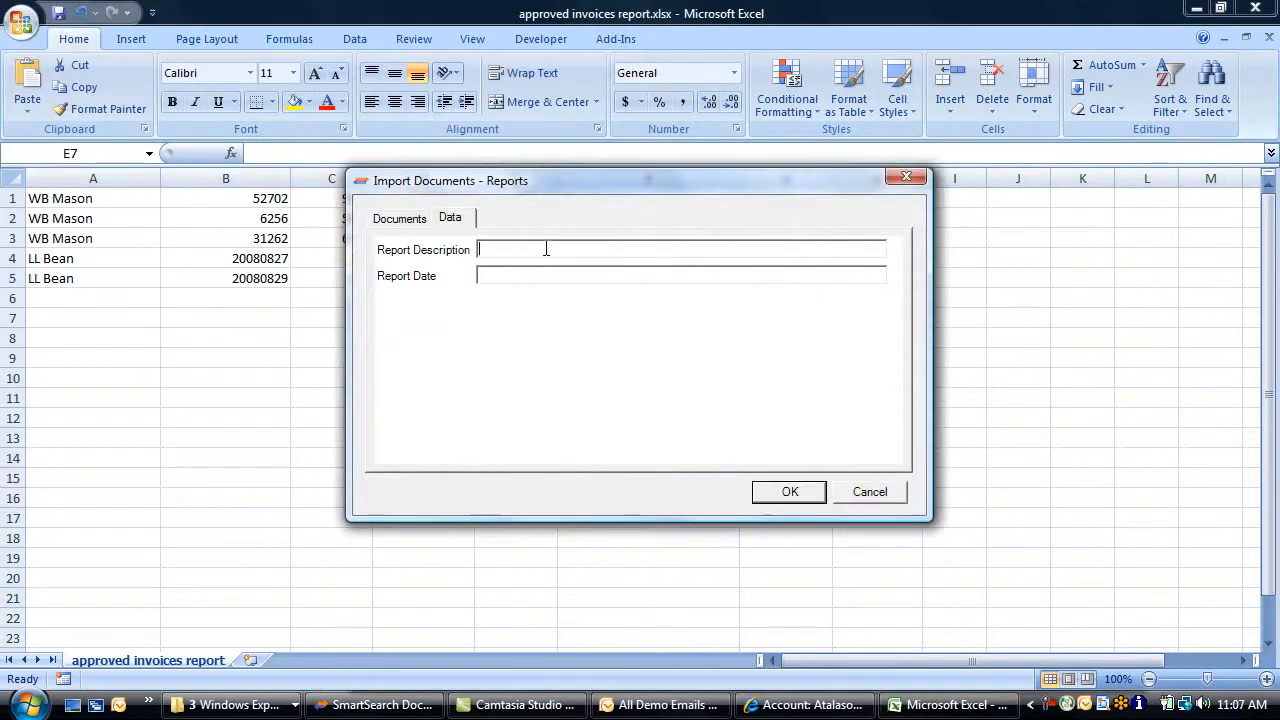
type("approved invoices")
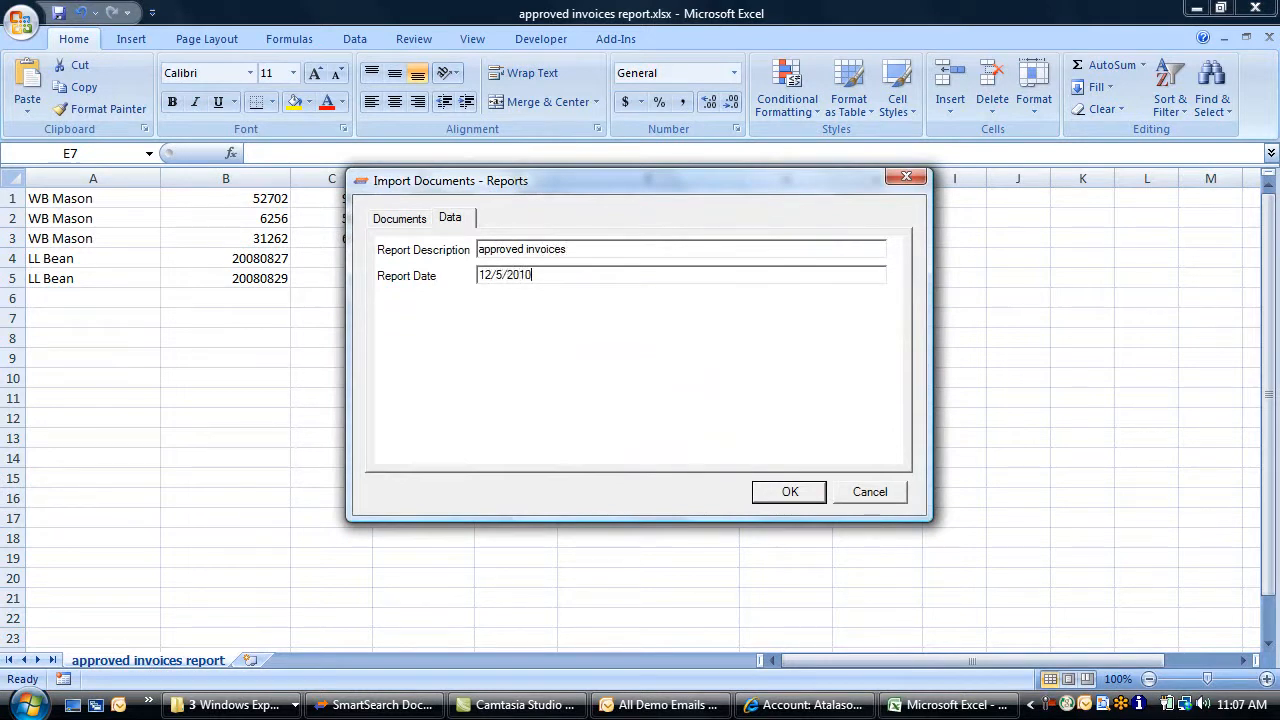
left_click(779, 491)
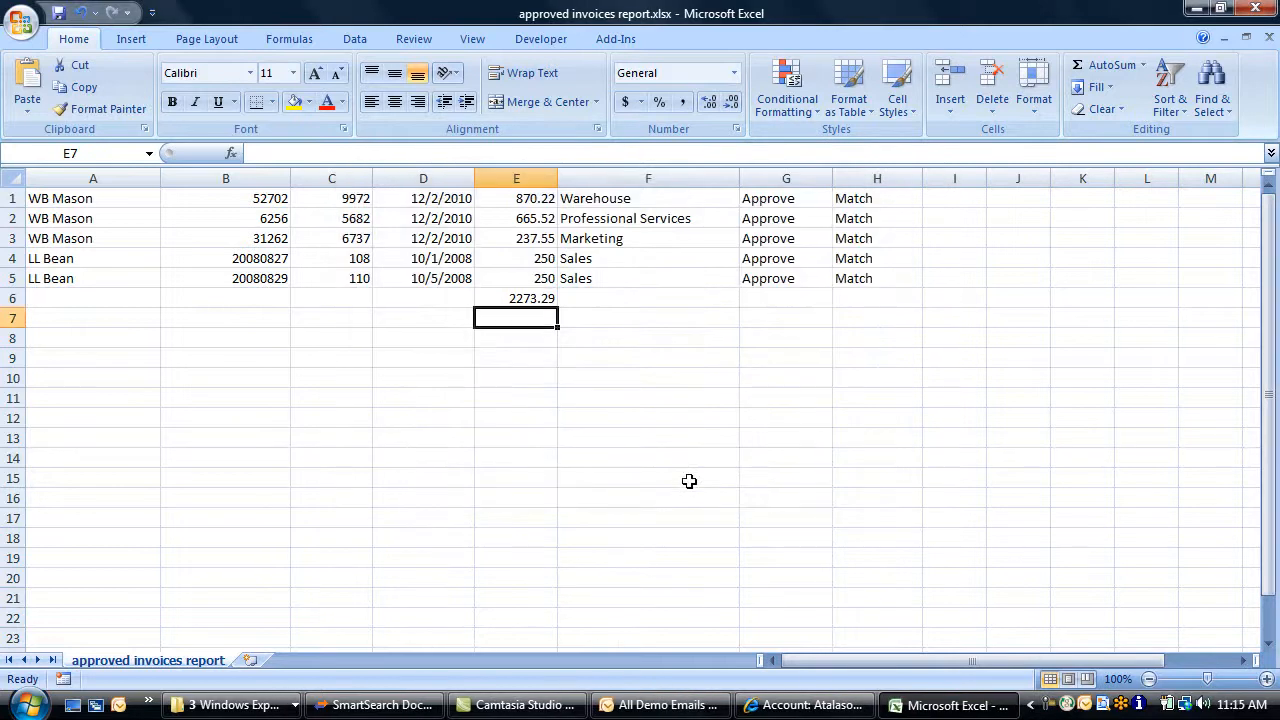
Back in SmartSearch, show the Document History for the 08/30/2008 Atalasoft purchase order
left_click(395, 706)
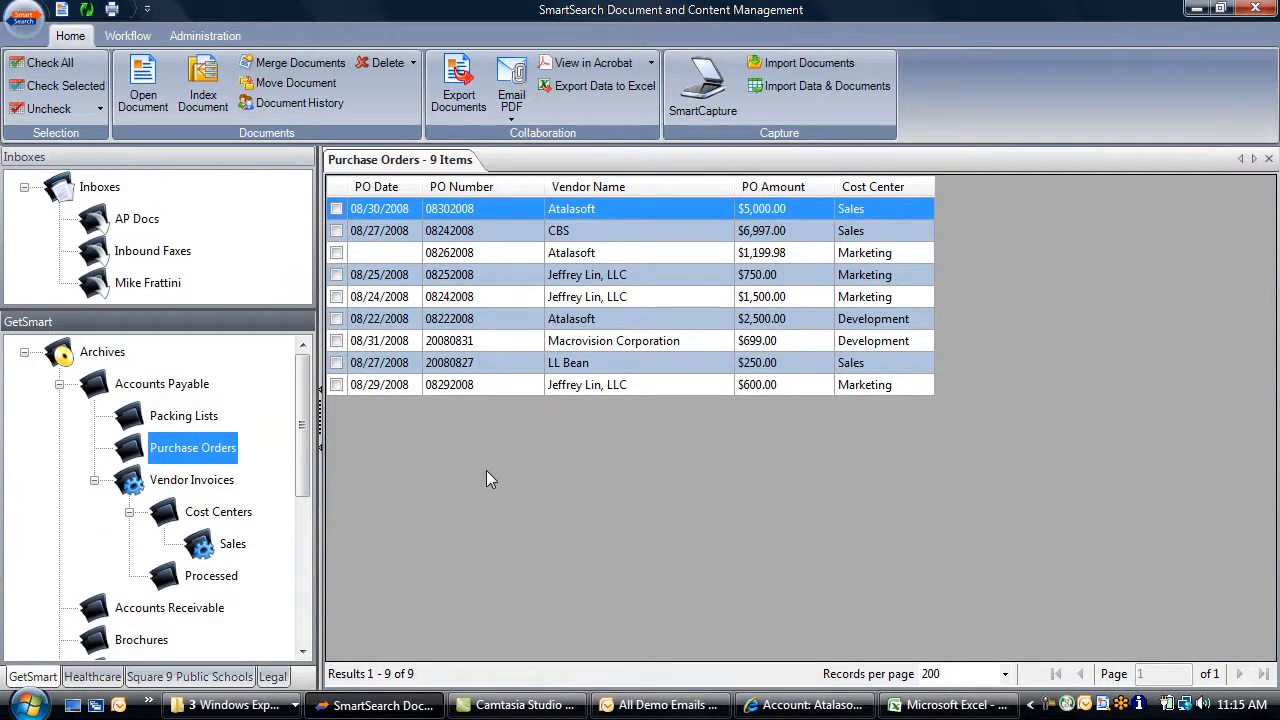
left_click(336, 209)
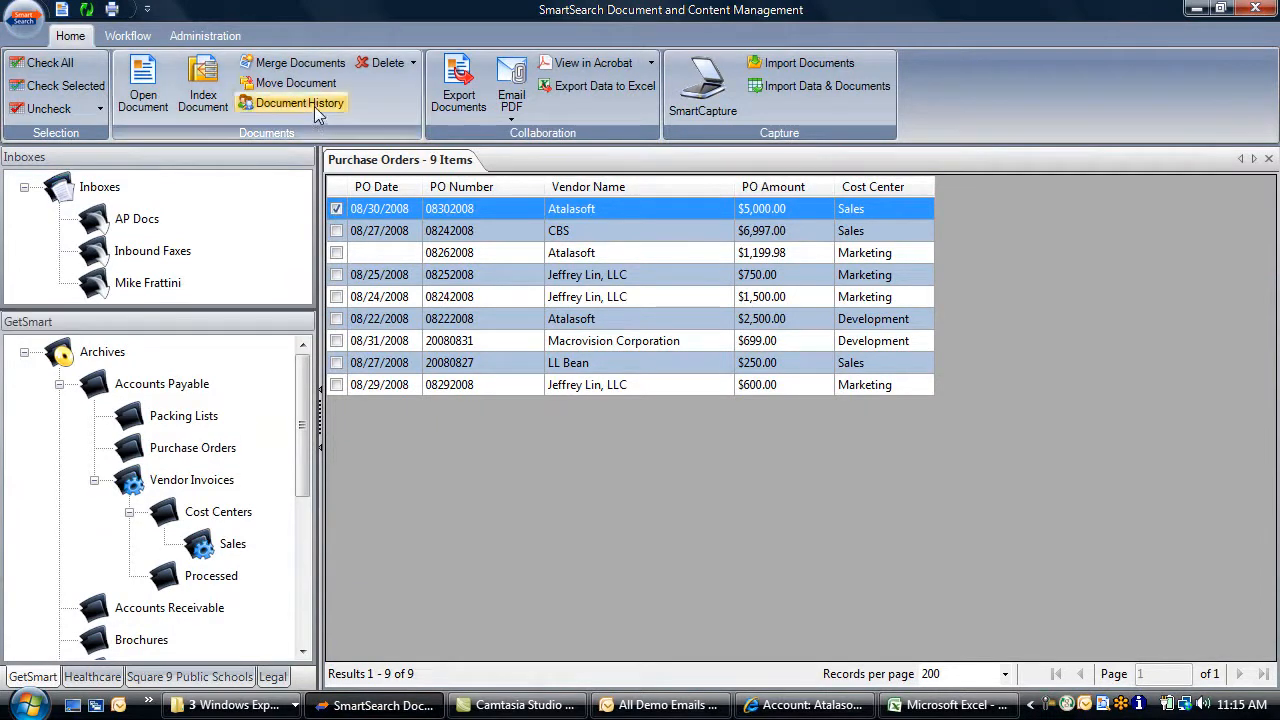
left_click(316, 106)
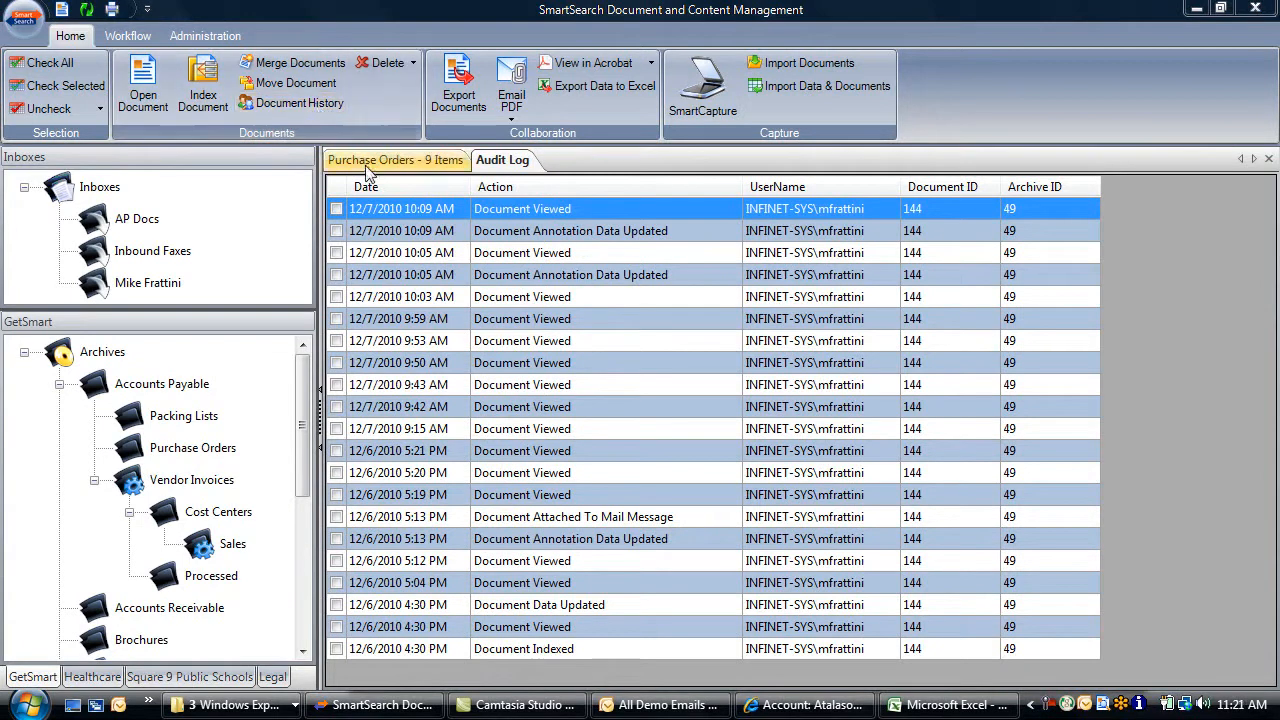